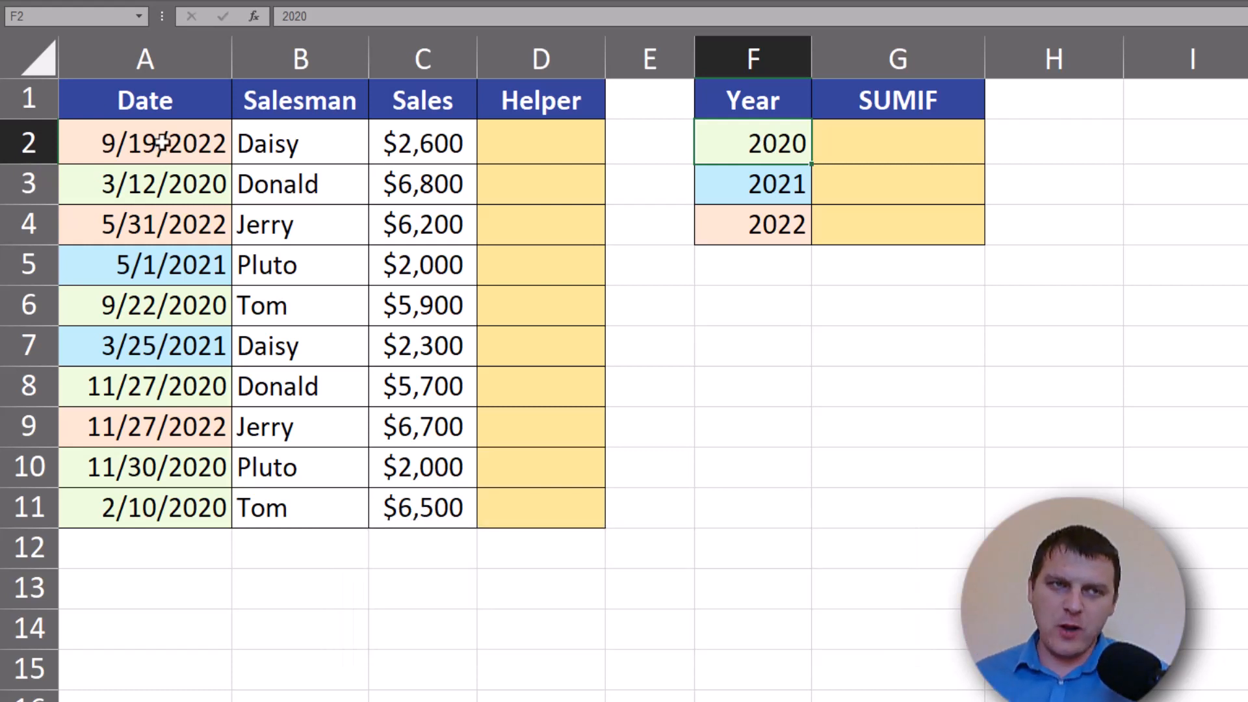
- Enter =YEAR(A2) in D2 of the Helper column and fill the formula down to D11
drag(178, 111, 184, 506)
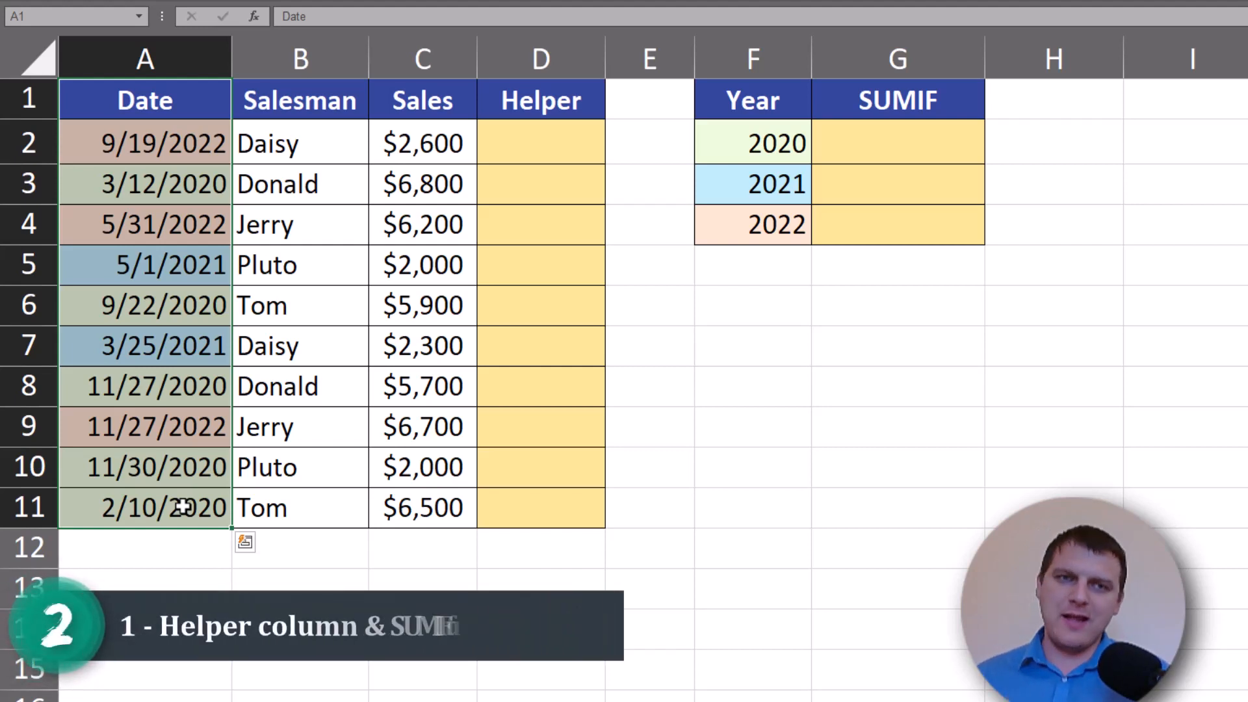
click(570, 135)
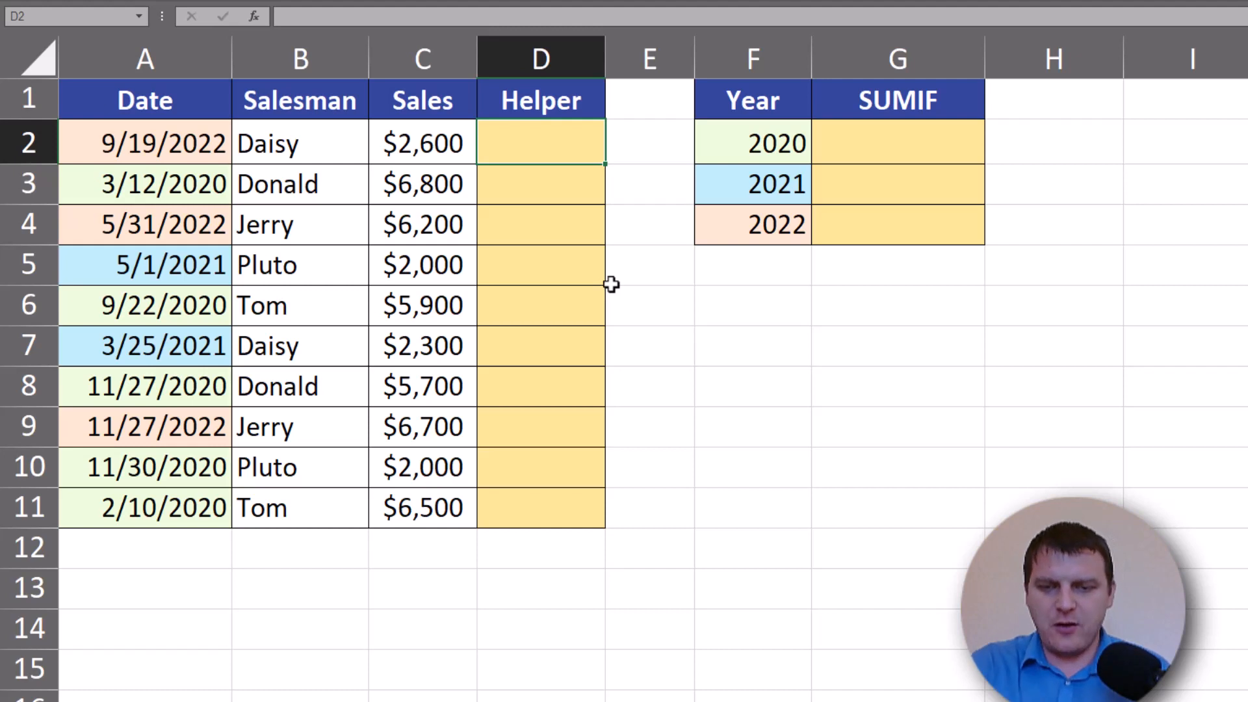
text(=ye)
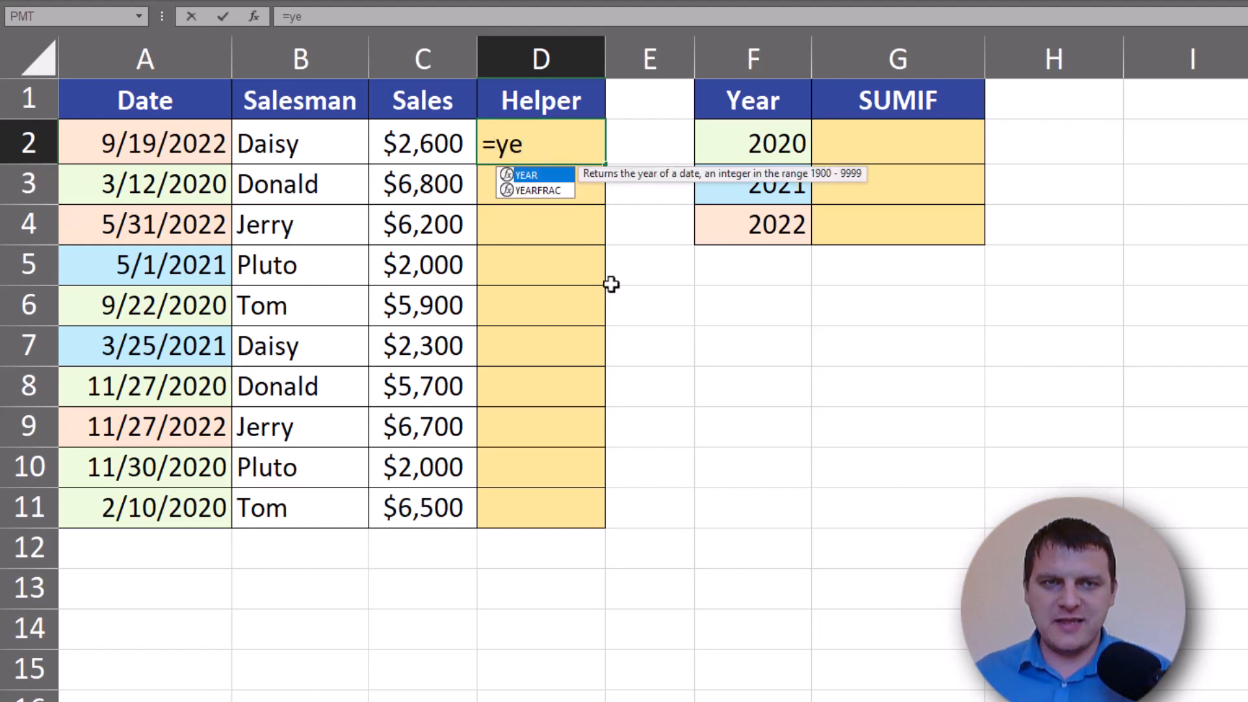
key(Tab)
click(179, 144)
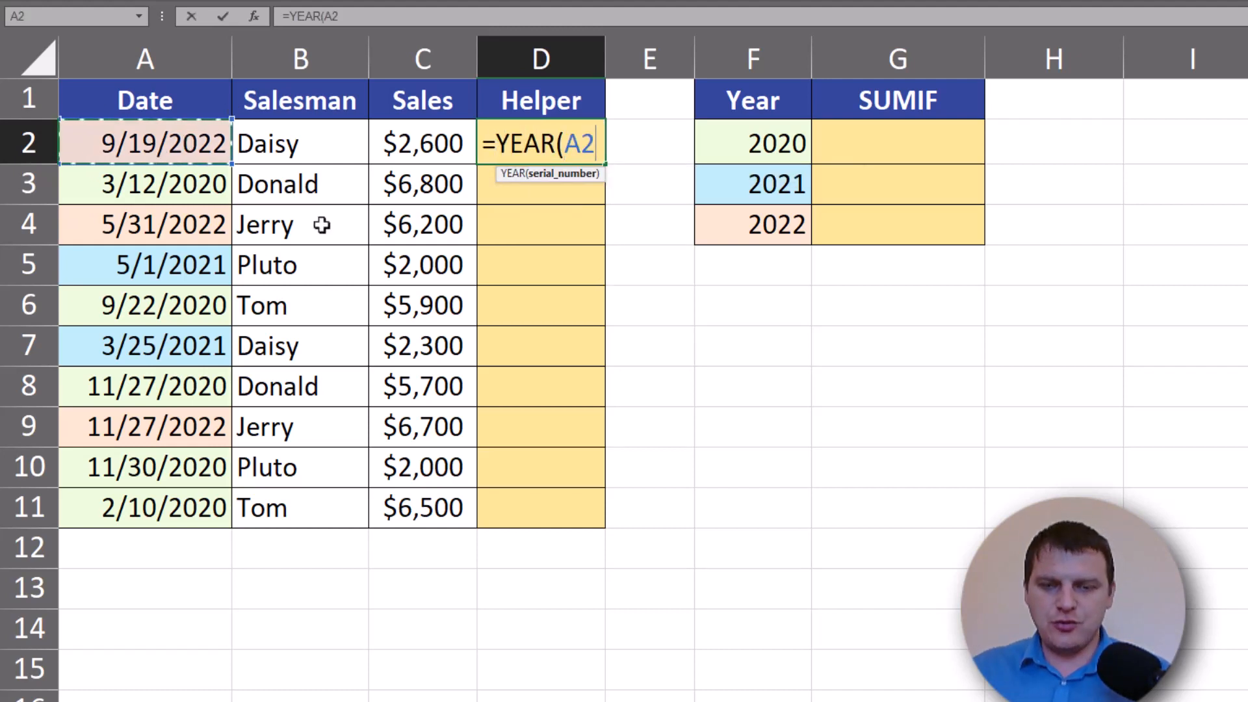
text())
key(ctrl+Return)
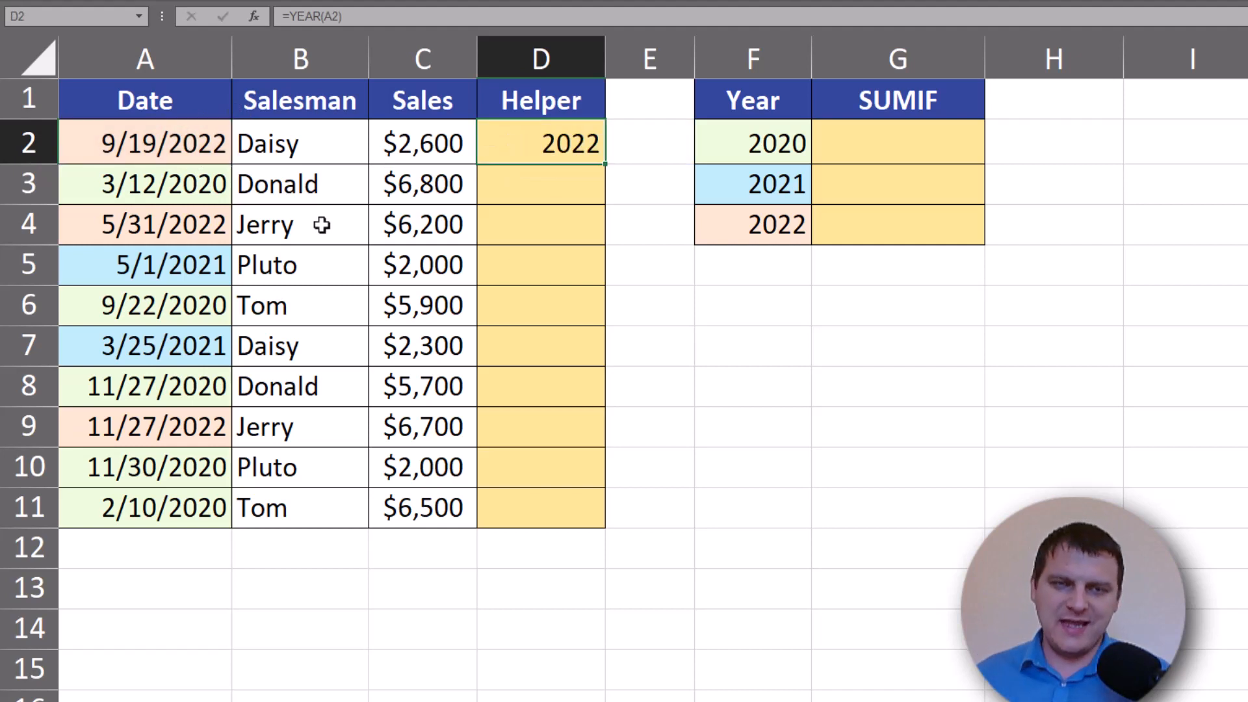
double_click(607, 161)
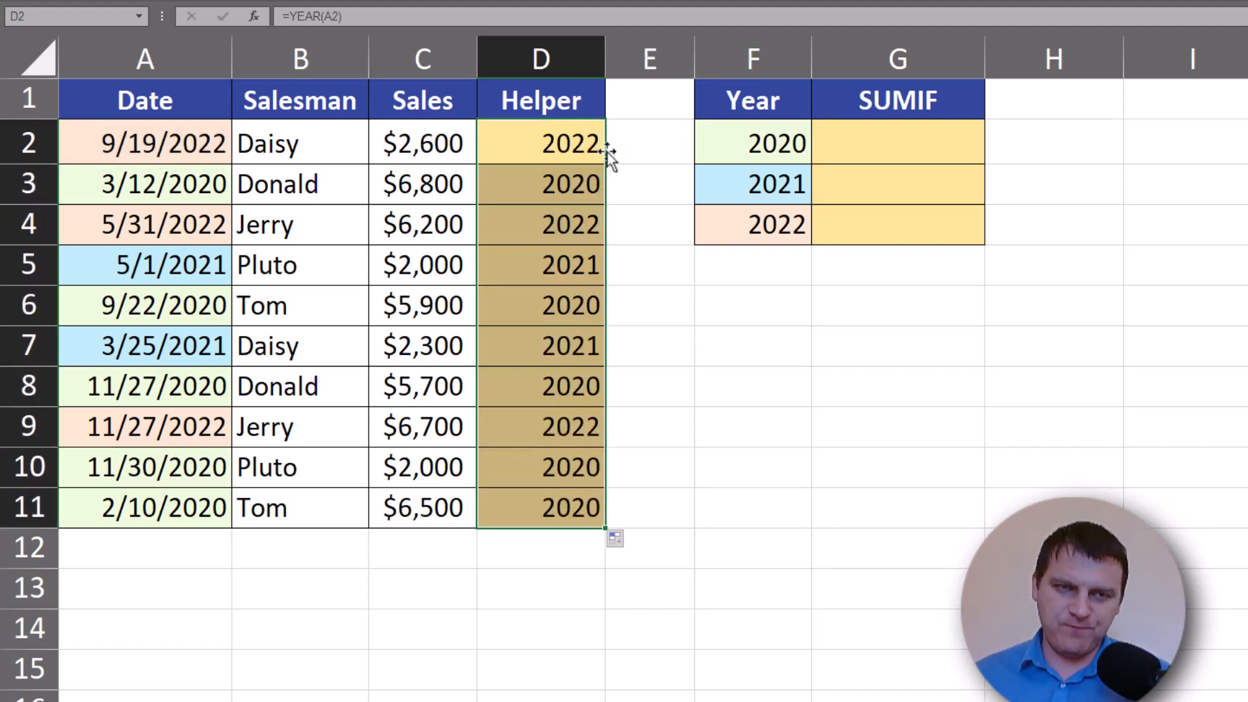
- Start a SUMIF formula in G2 with the helper years $D$2:$D$11 as the absolute criteria range
click(865, 146)
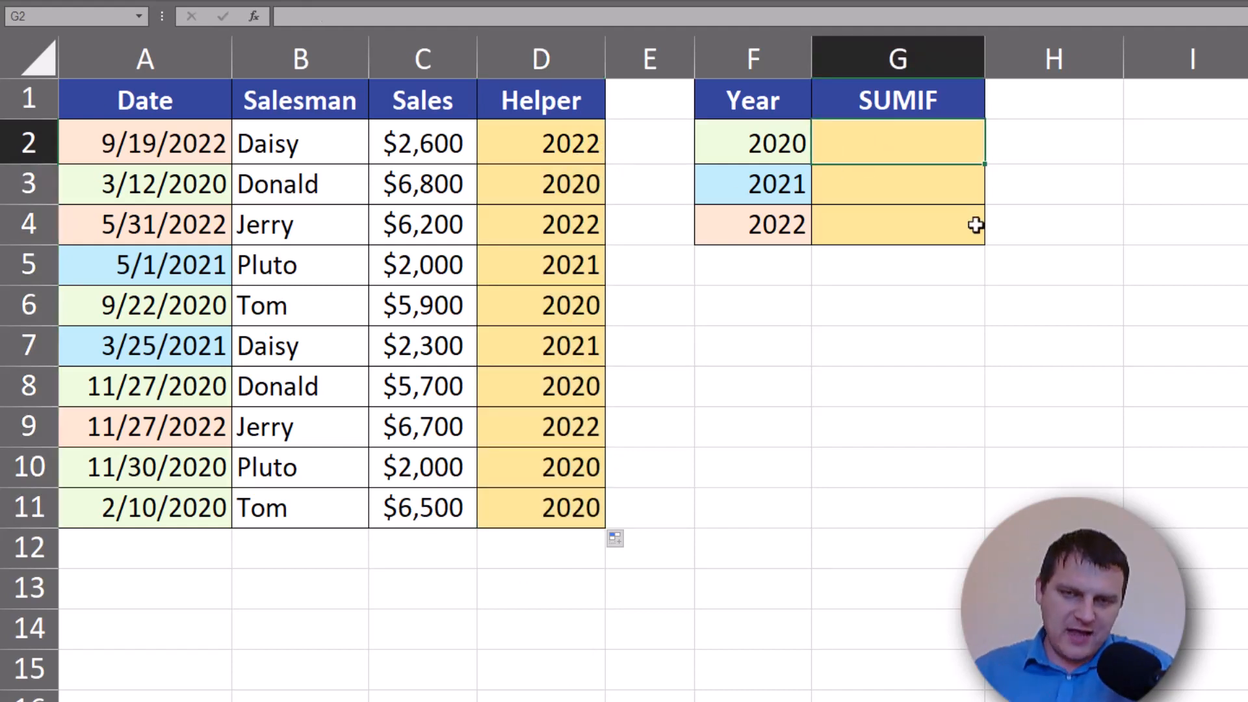
text(=sum)
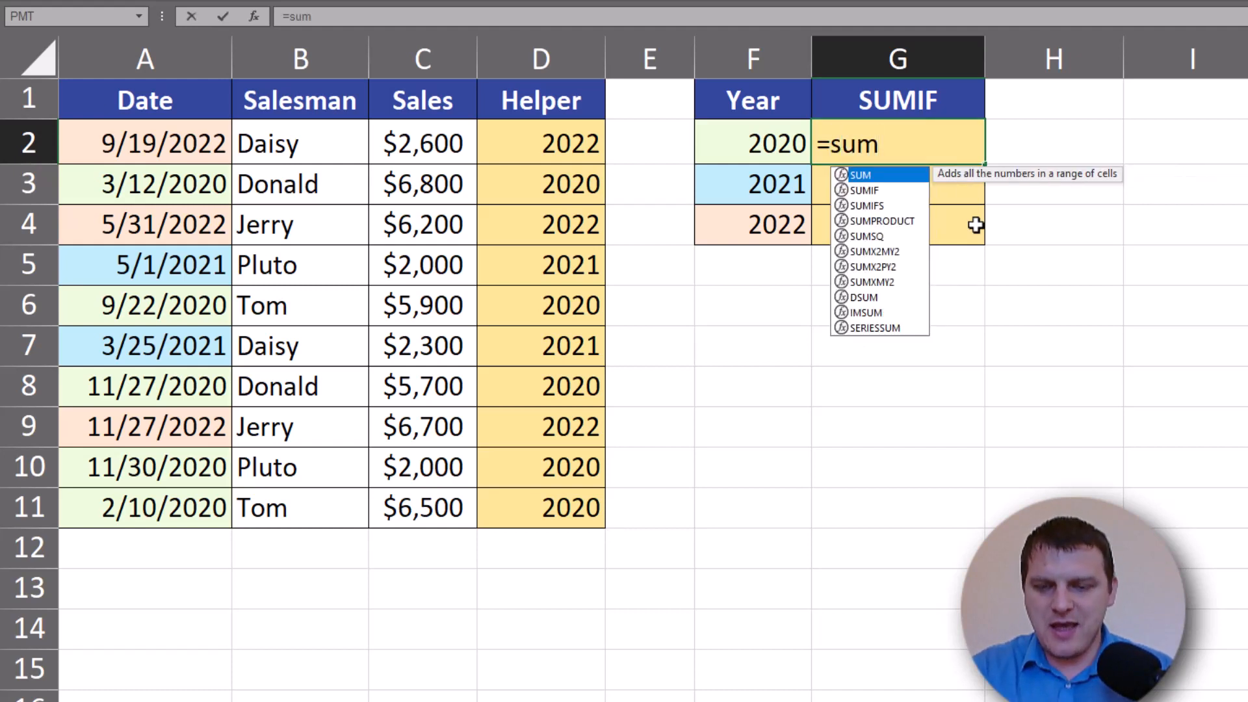
key(Down)
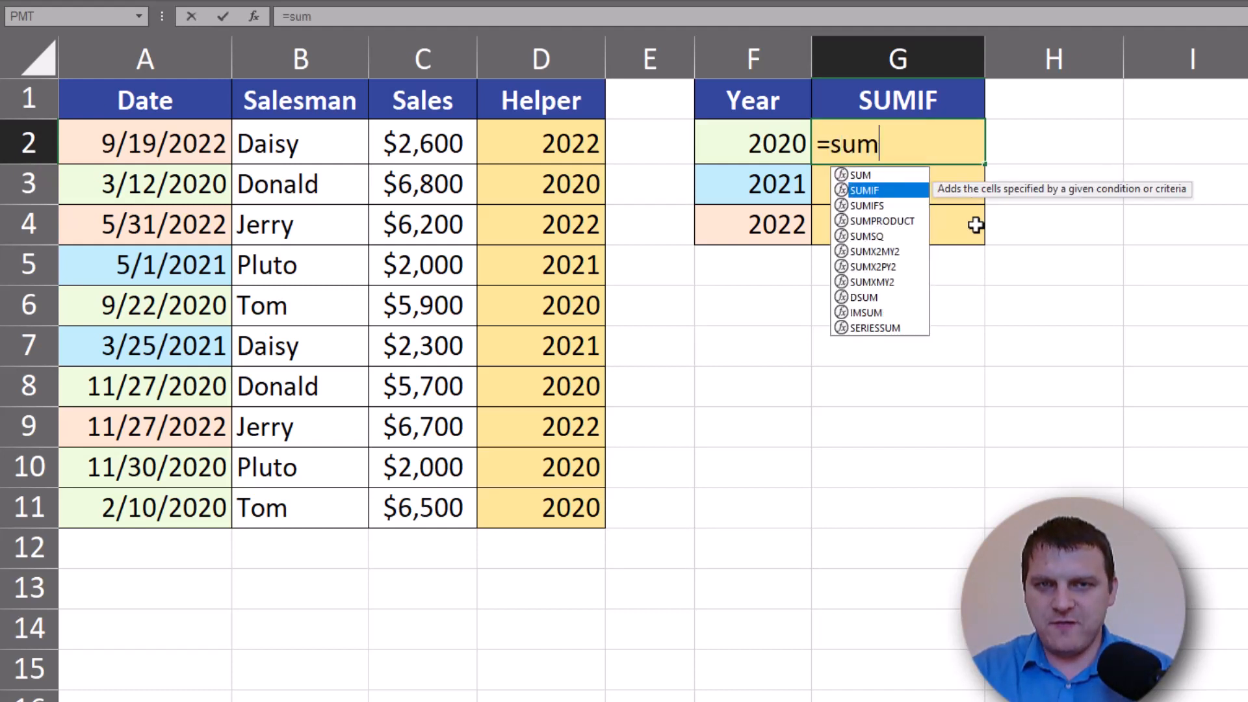
key(Tab)
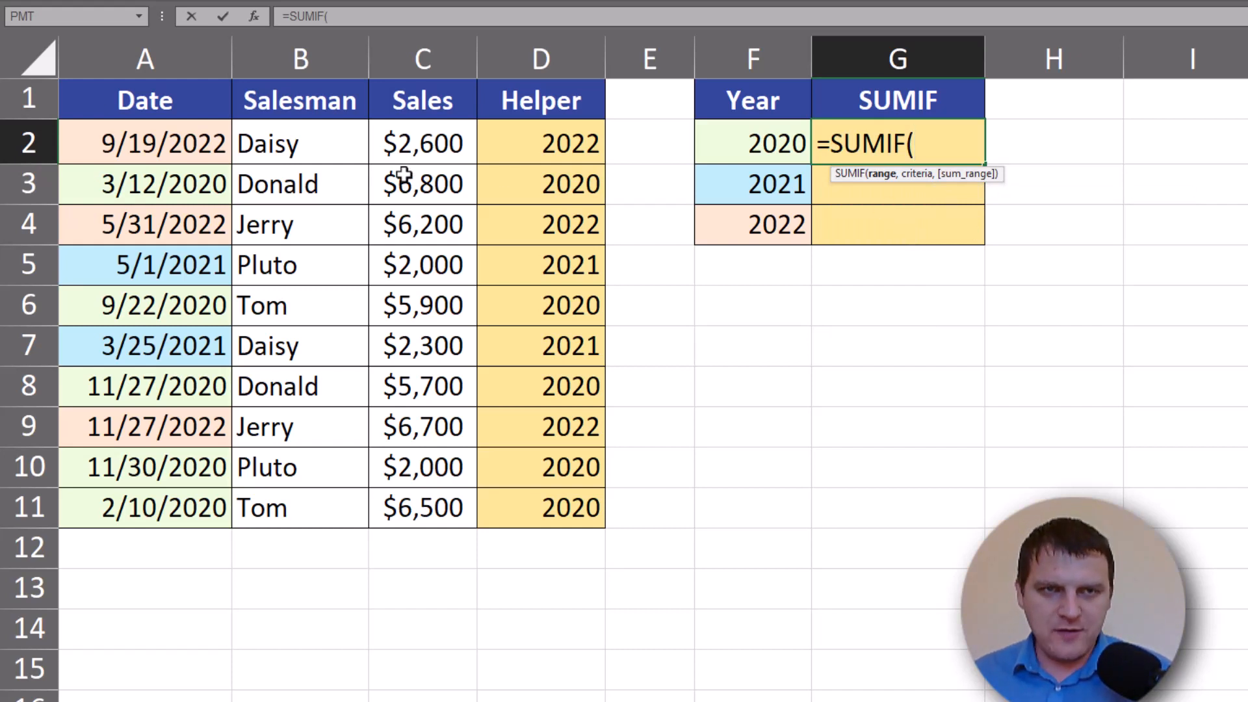
drag(553, 146, 576, 499)
key(F4)
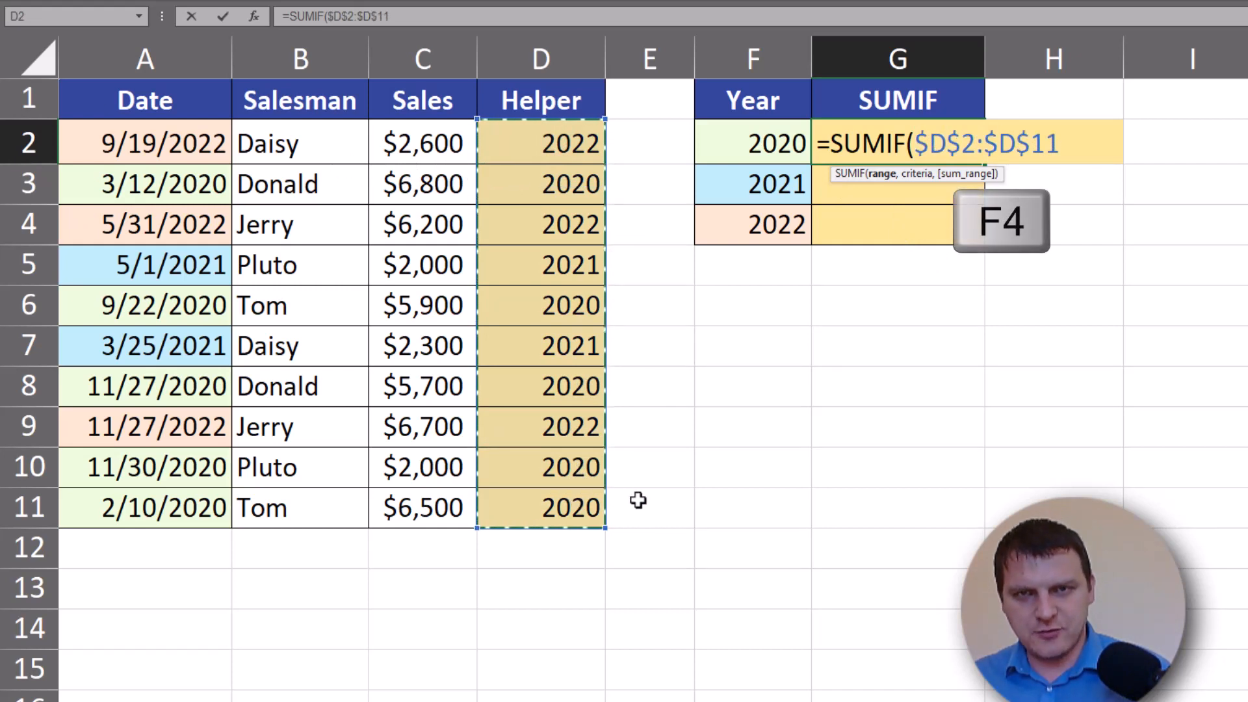
text(,)
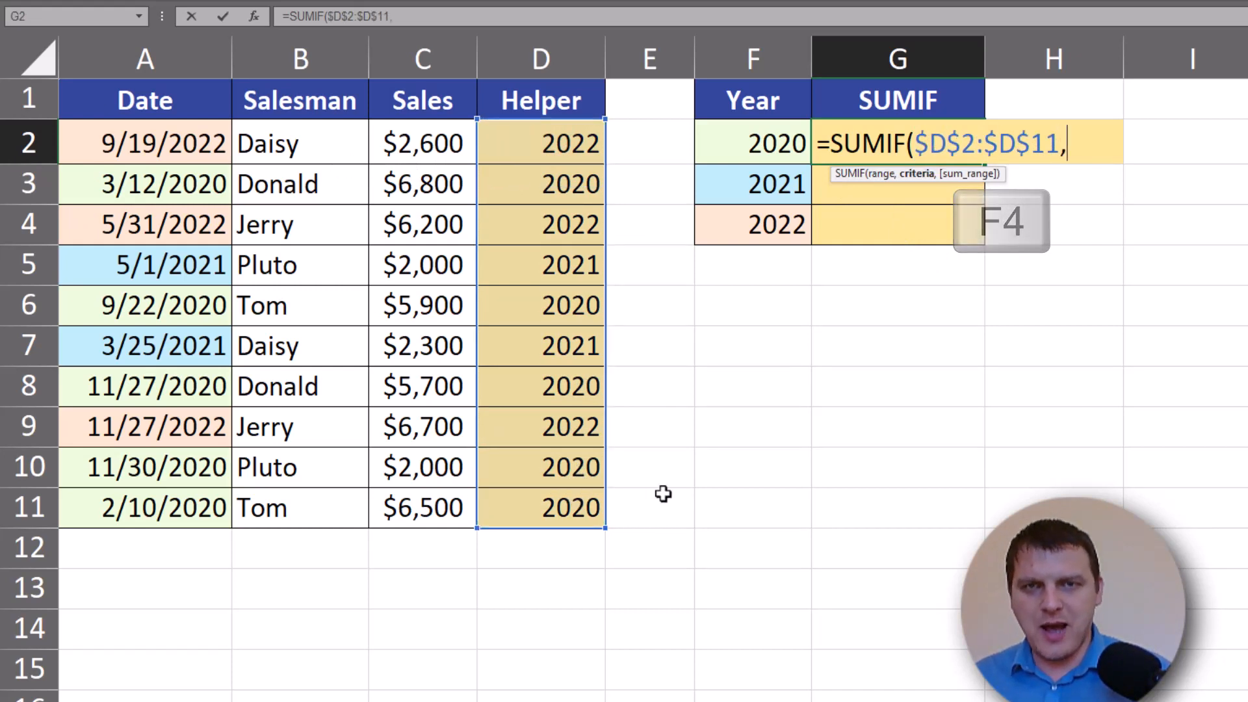
- Complete the SUMIF formula with criterion F2 and absolute sum range $C$2:$C$11, and fill it down for the remaining years
click(772, 144)
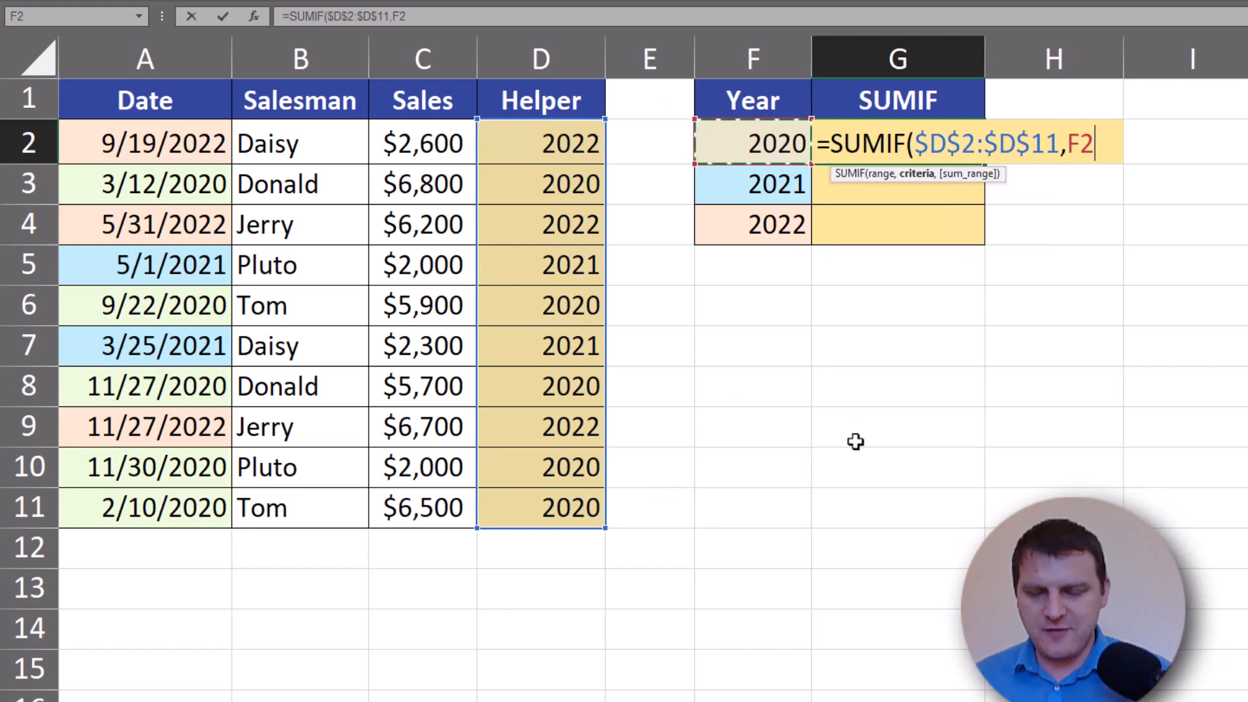
text(,)
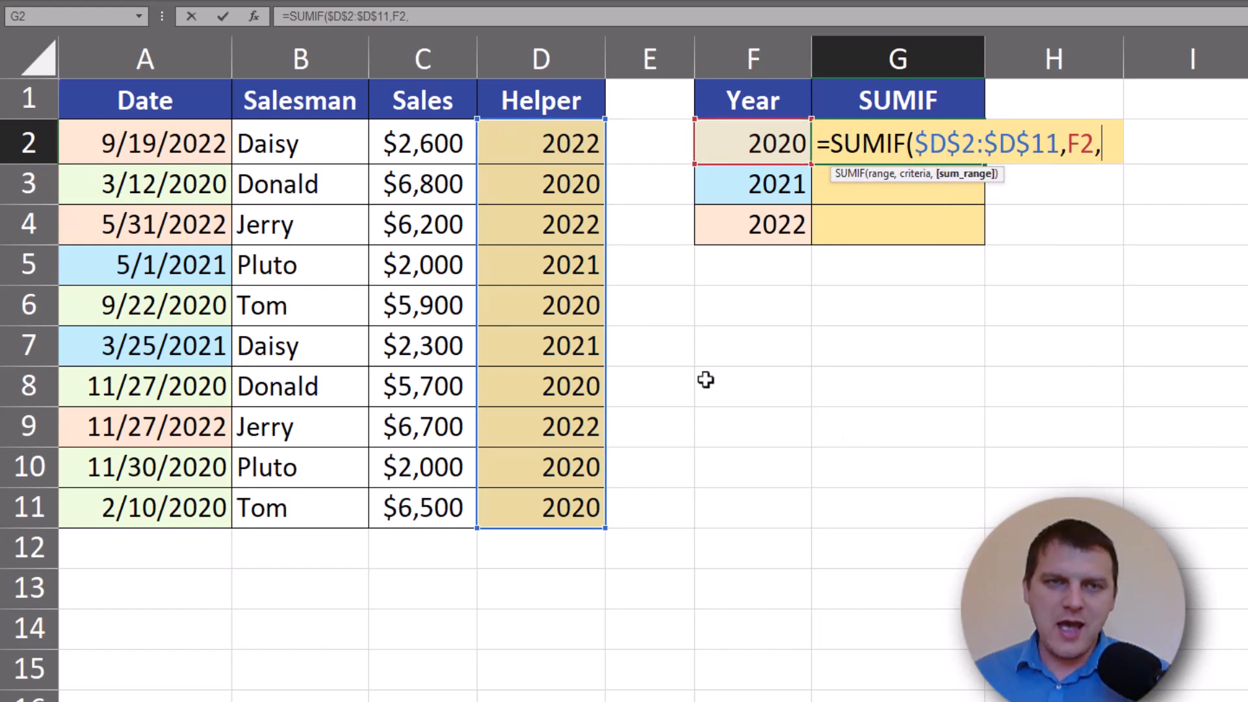
drag(442, 143, 437, 549)
drag(433, 148, 431, 513)
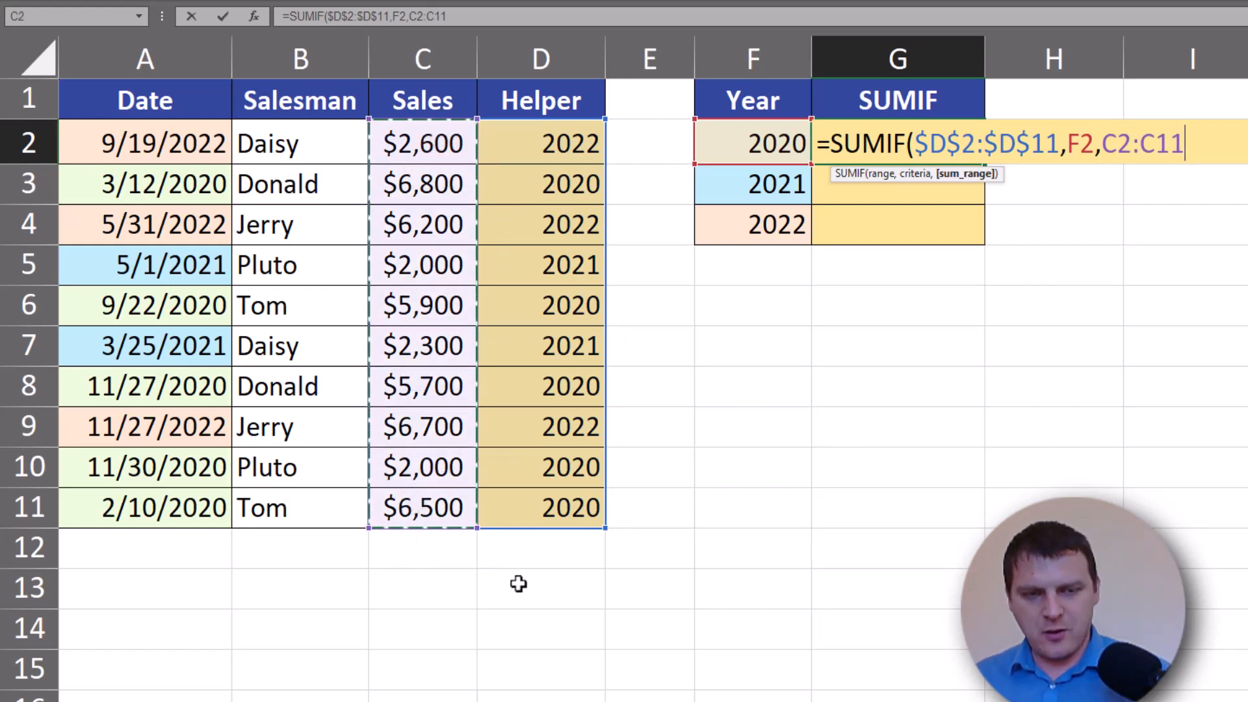
key(F4)
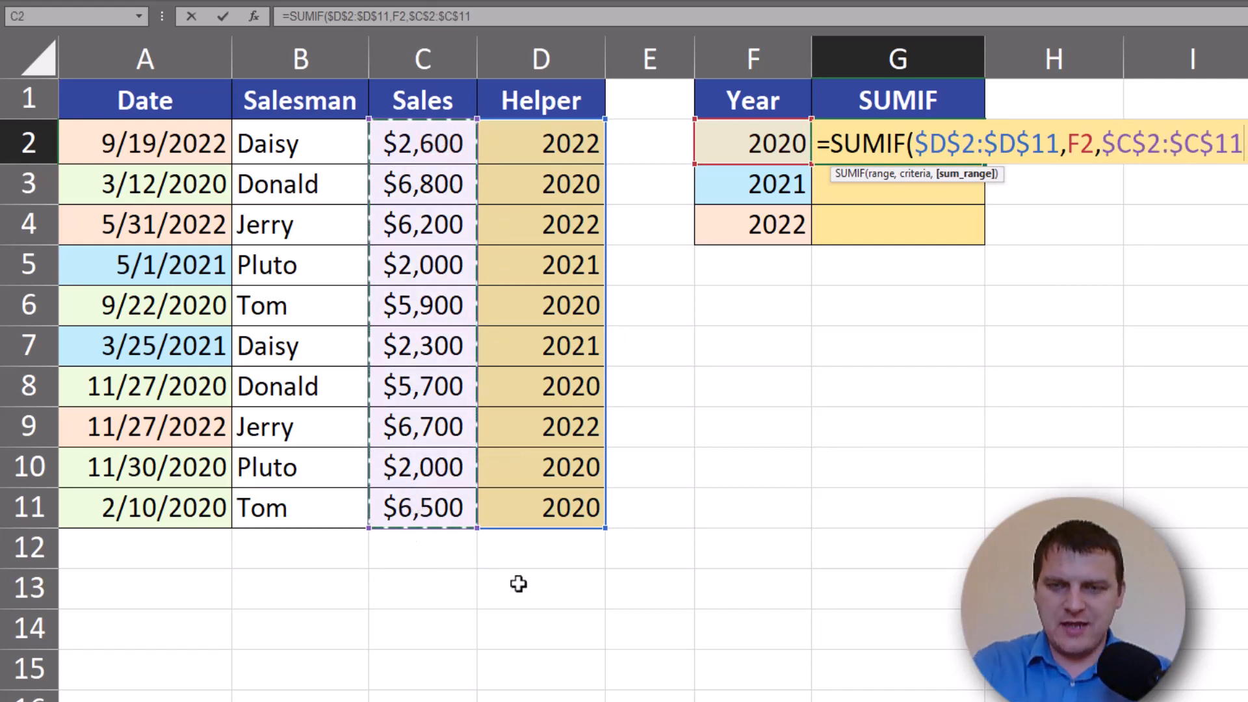
text())
key(ctrl+Return)
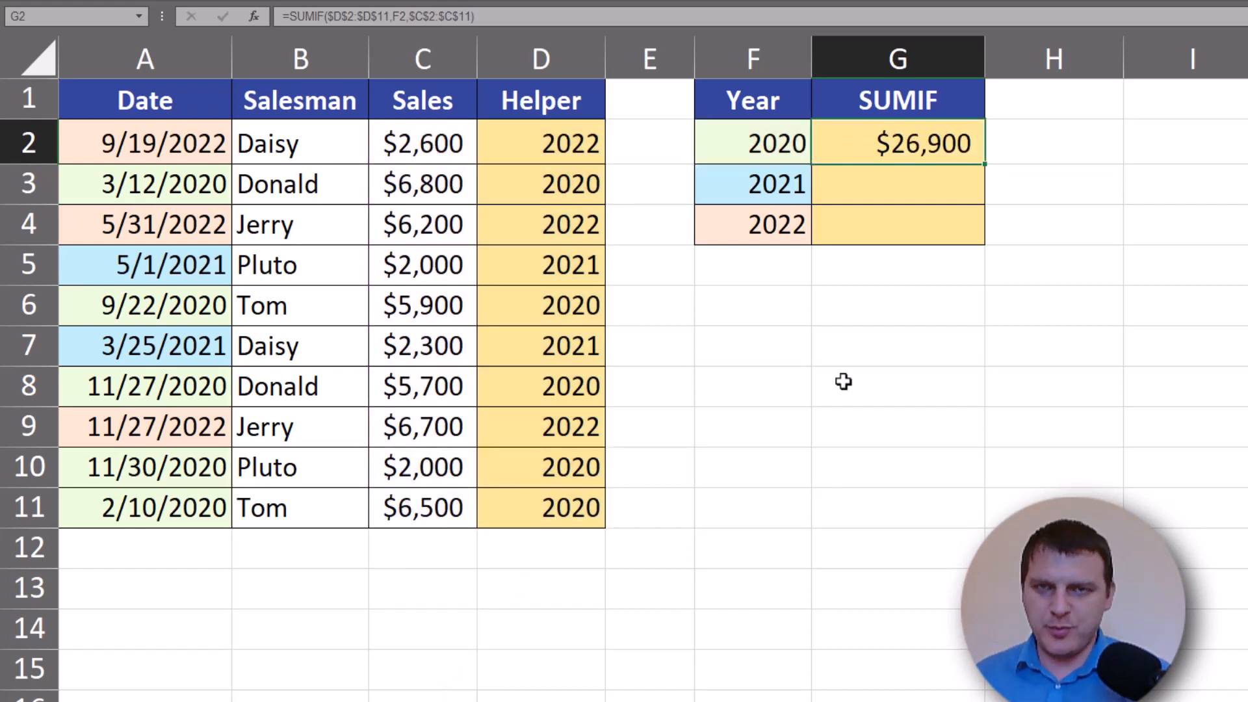
double_click(987, 168)
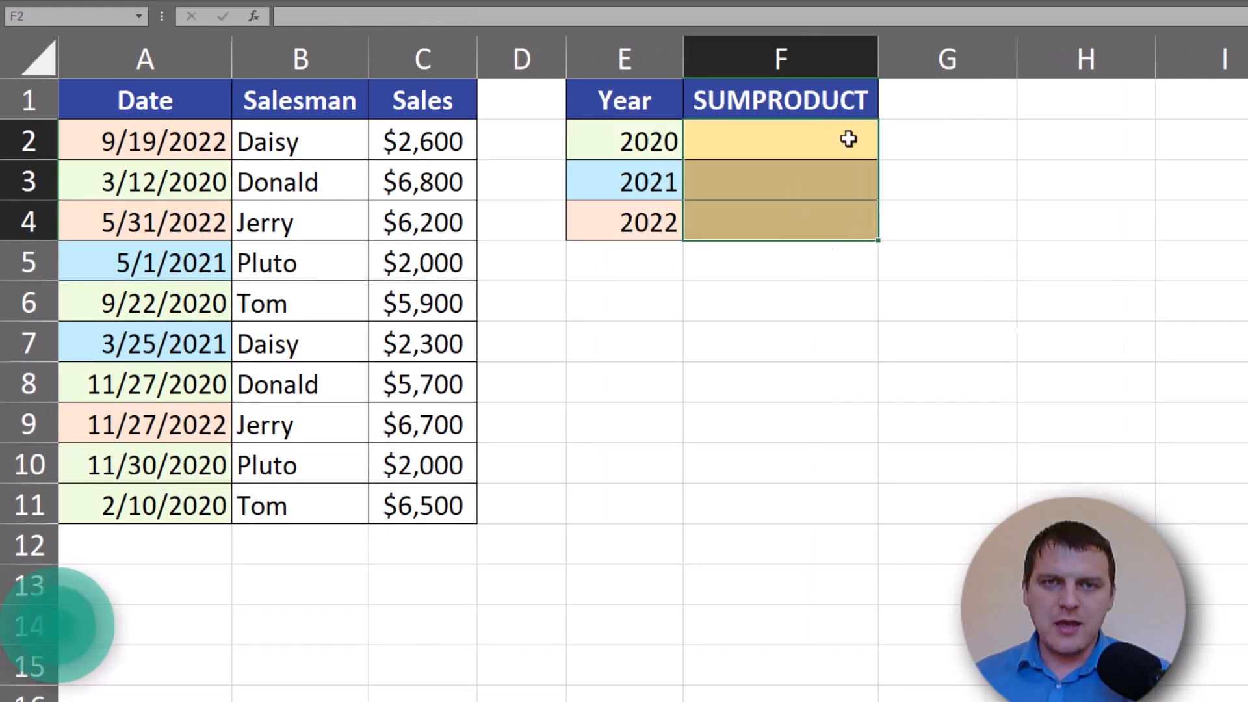
- Start a SUMPRODUCT formula in F2 of the SUMPRODUCT column with YEAR($A$2:$A$11), using an absolute date range
click(816, 138)
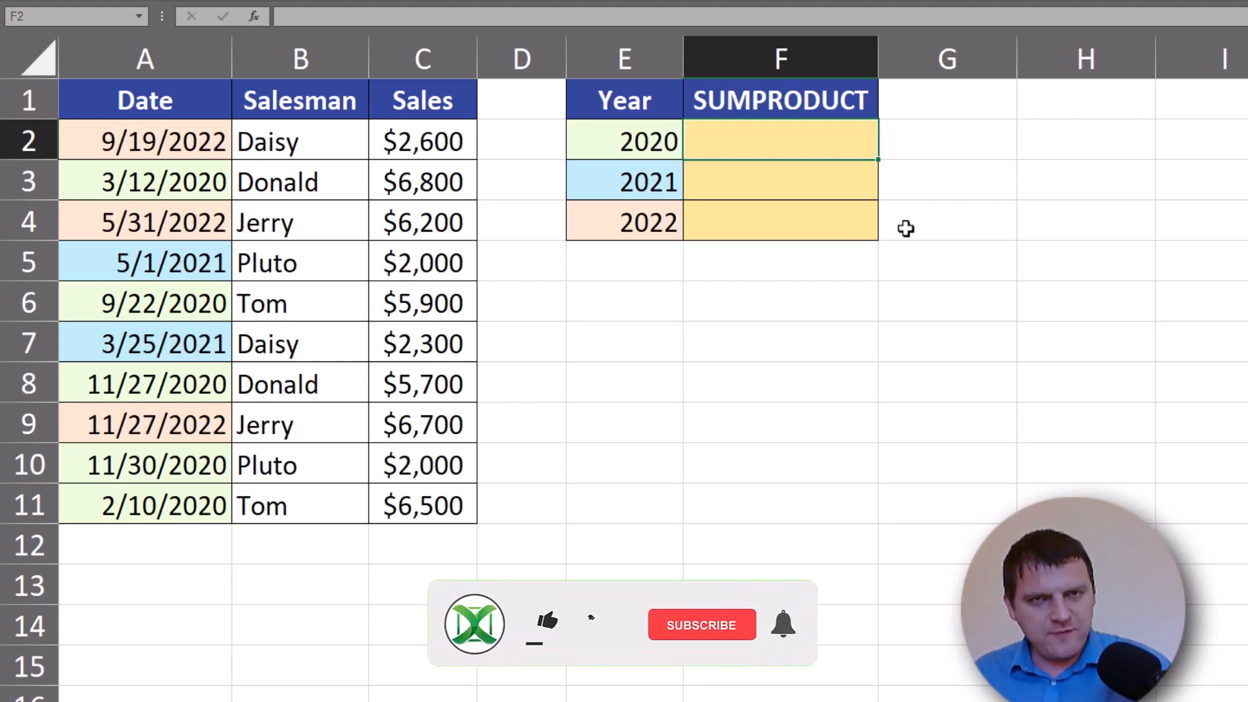
text(=)
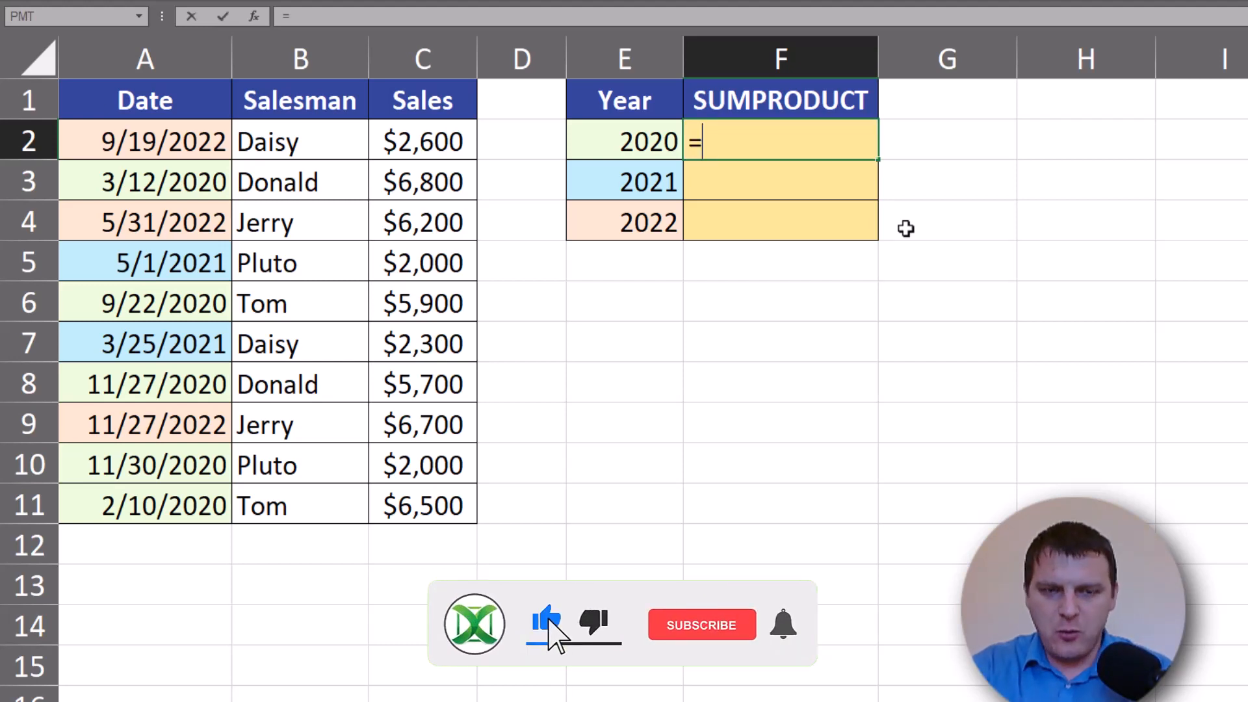
text(sum)
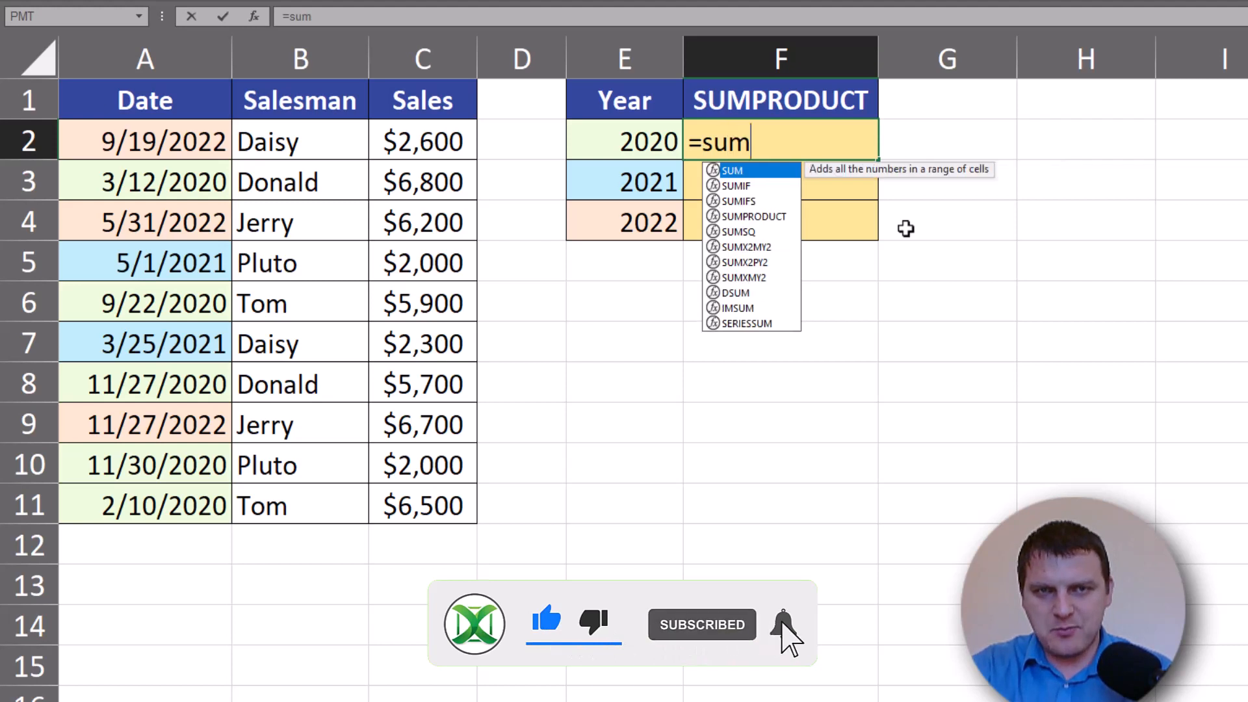
text(p)
key(Tab)
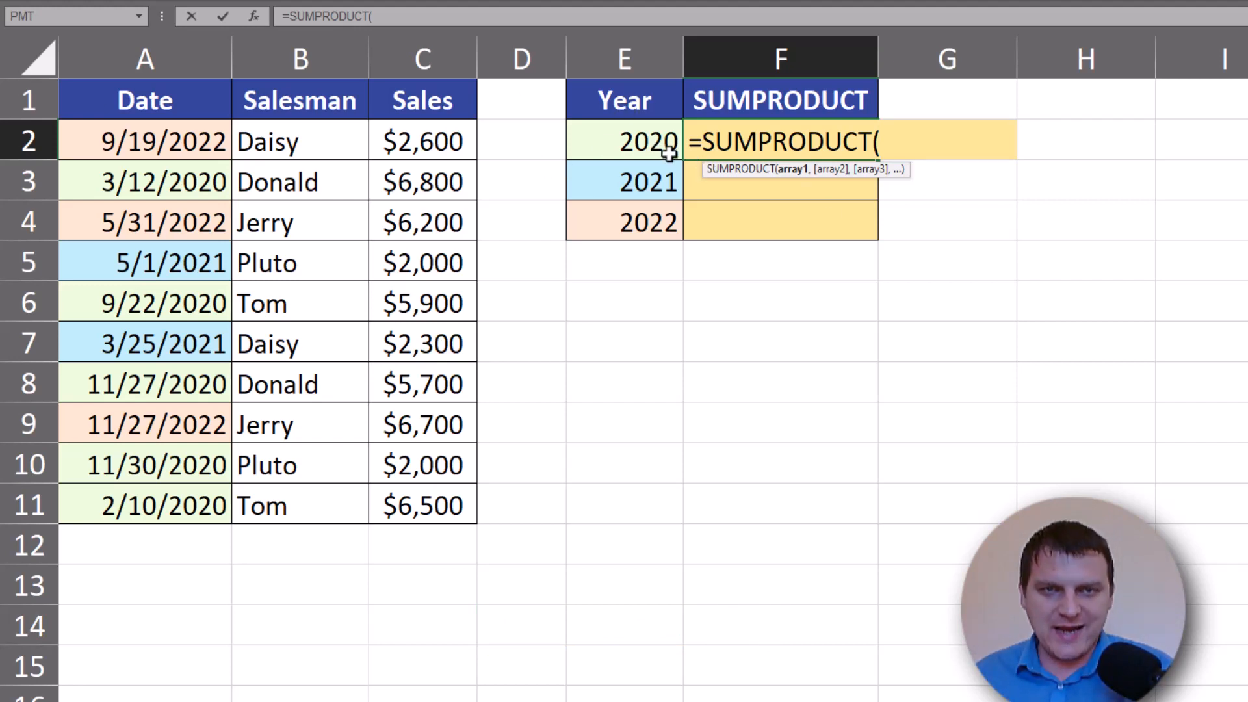
text(ye)
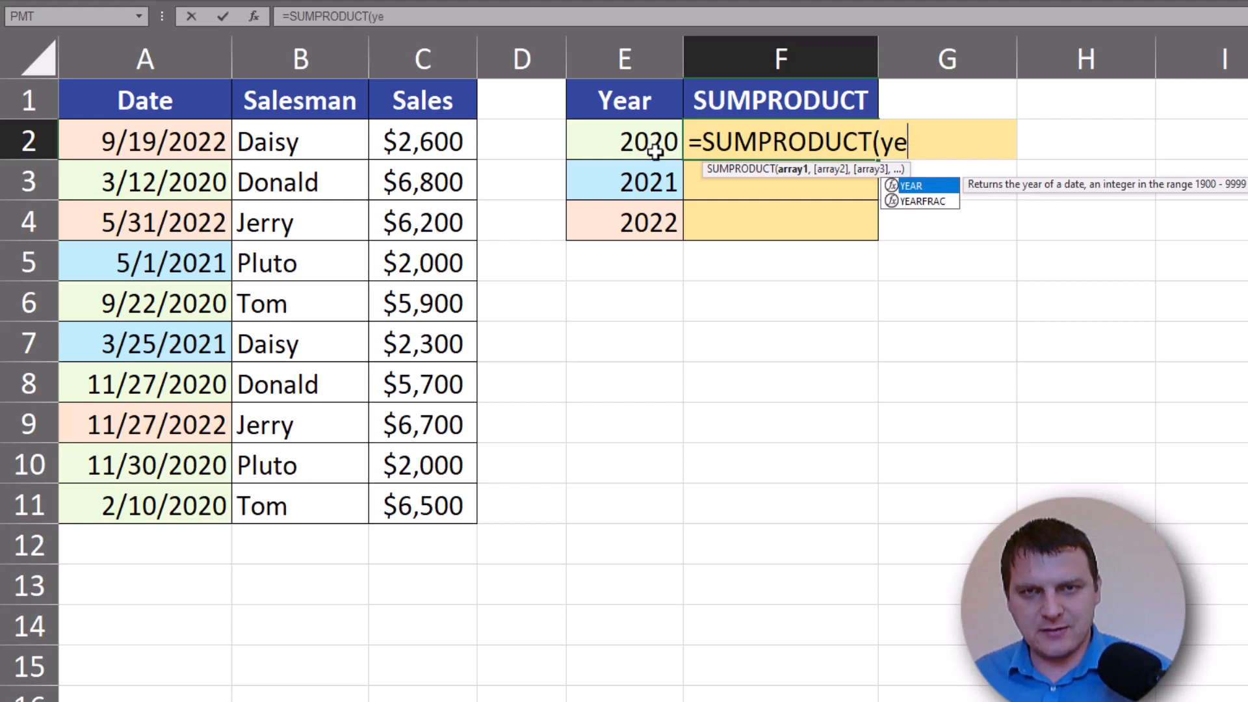
key(Tab)
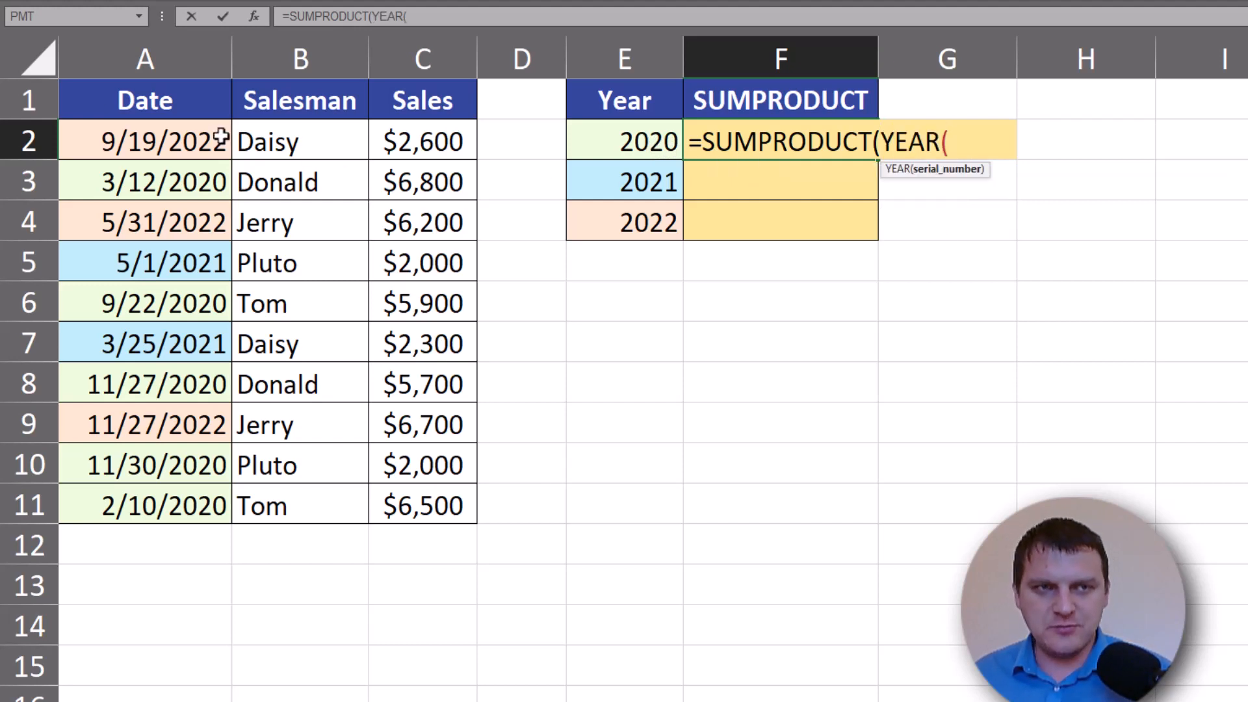
drag(188, 135, 189, 490)
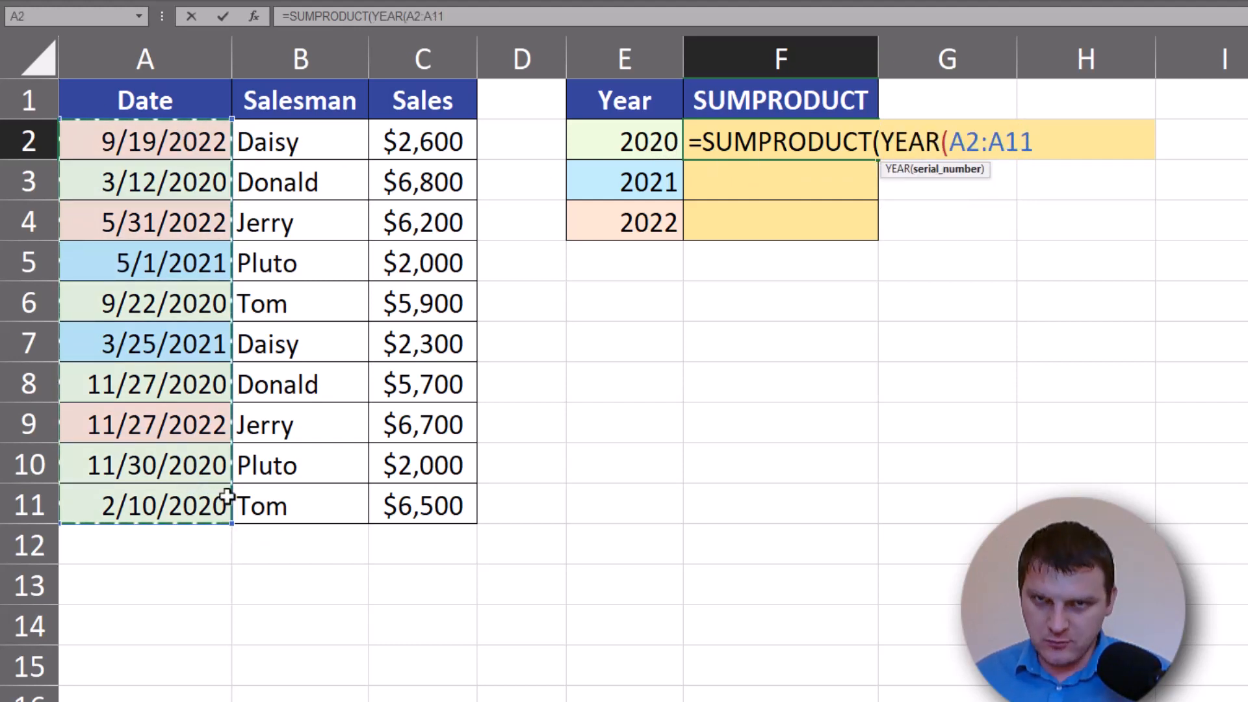
key(F4)
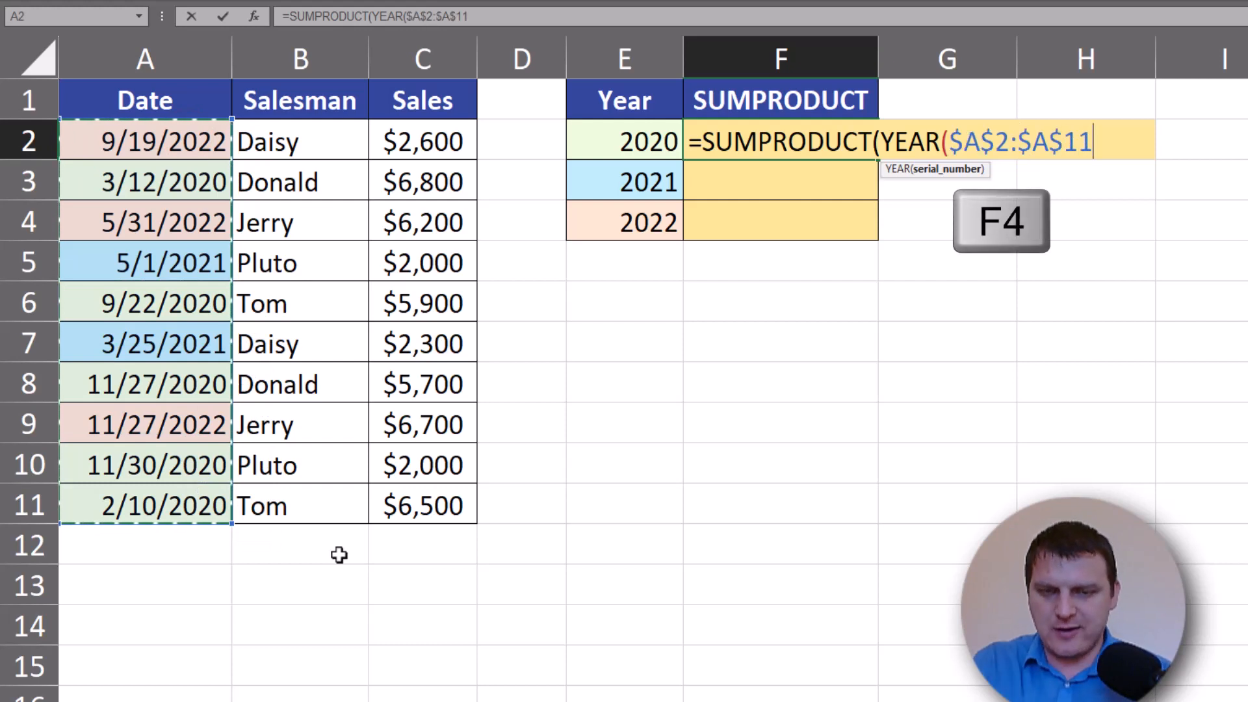
text())
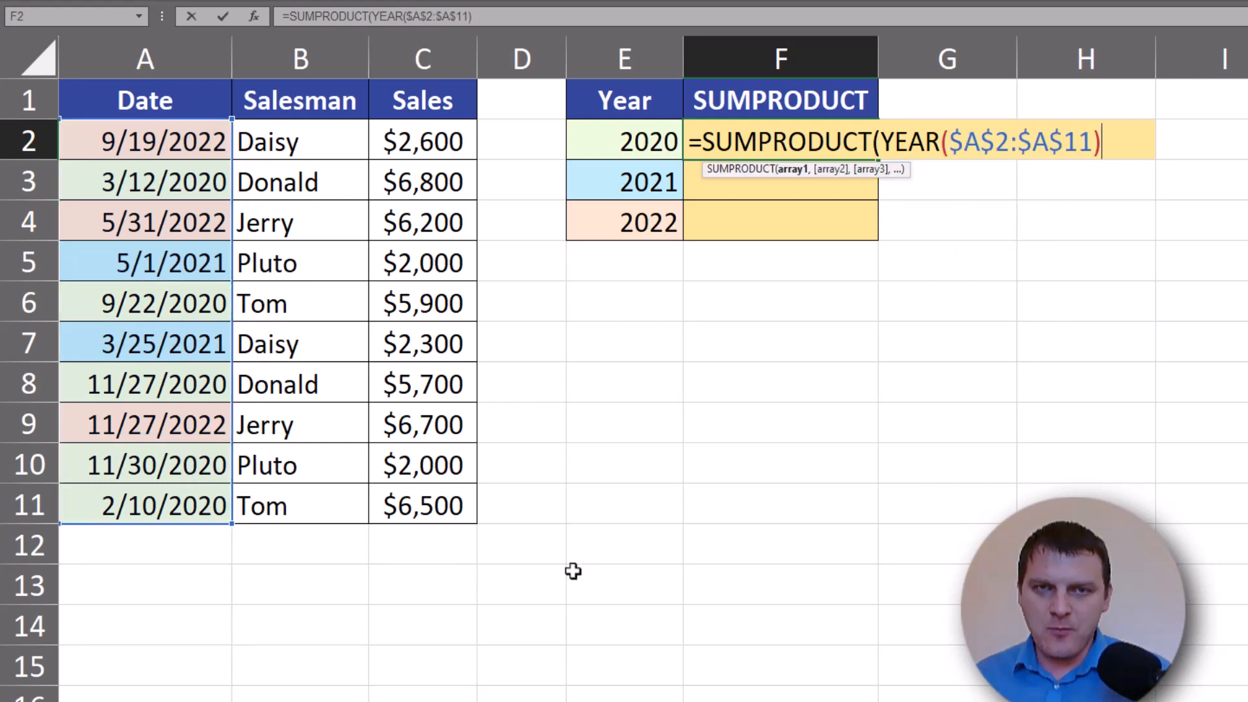
- Evaluate the YEAR part of the formula in place to inspect its array, and undo the evaluation to restore the formula
click(912, 139)
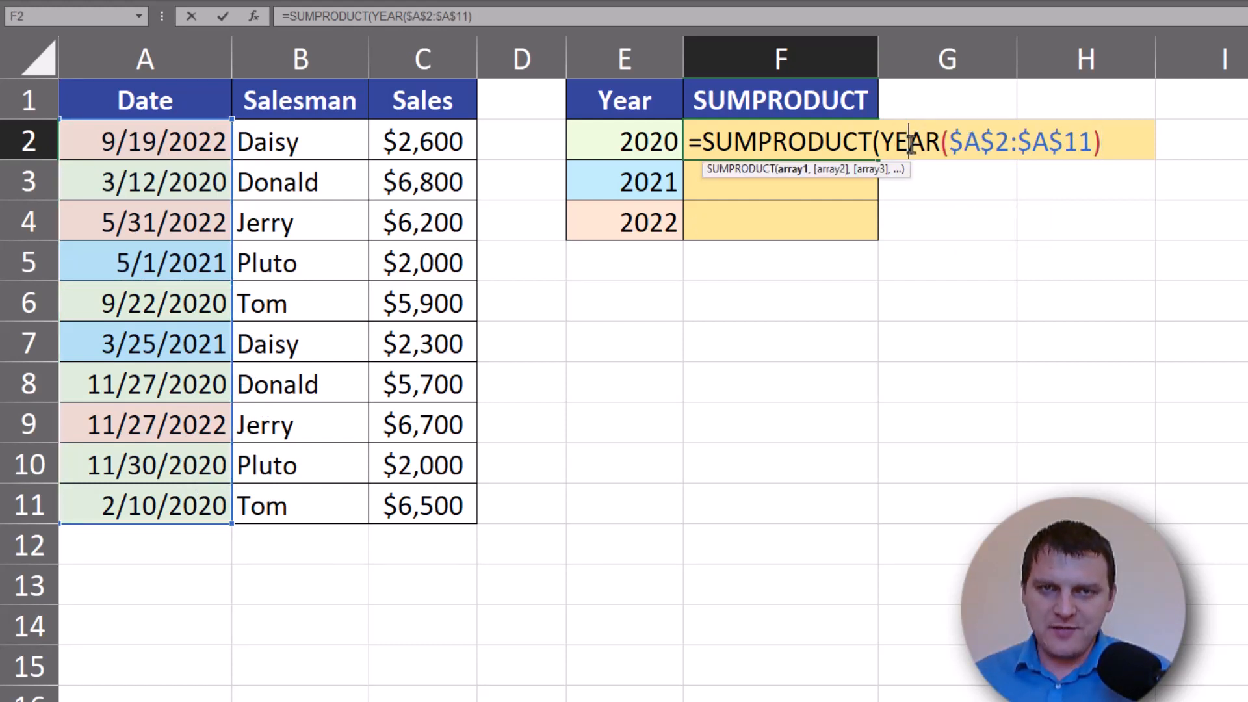
click(794, 169)
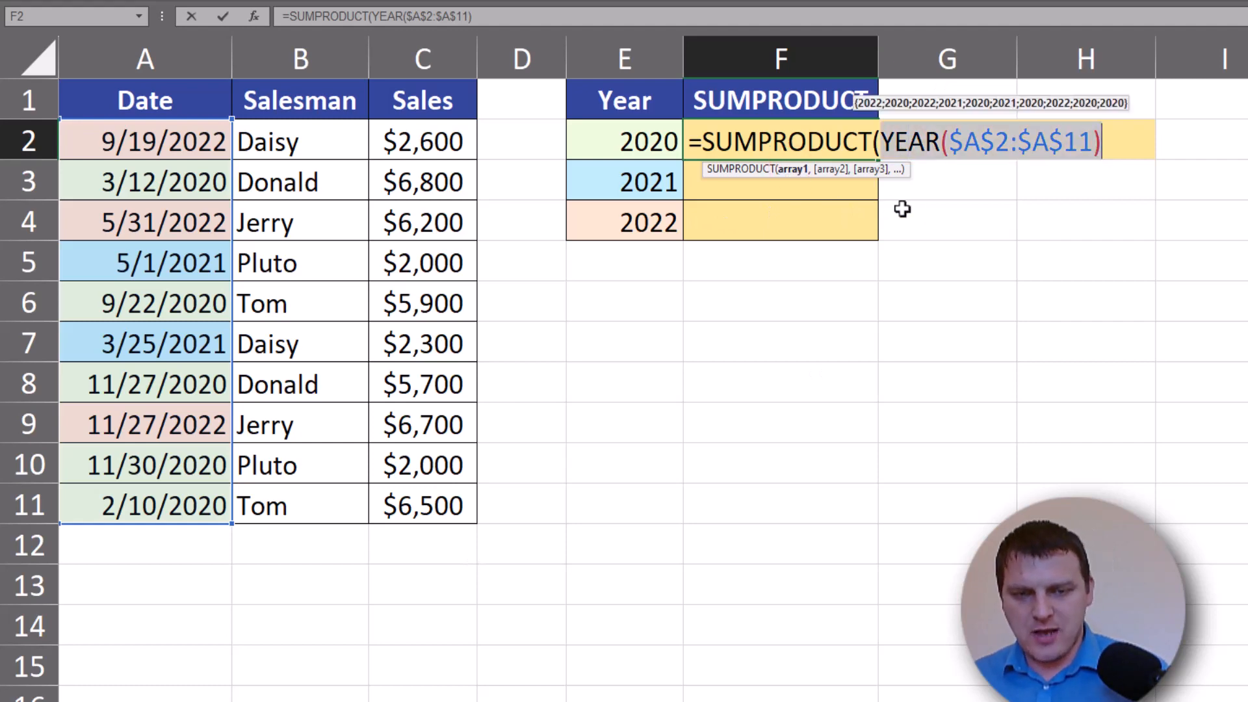
key(F9)
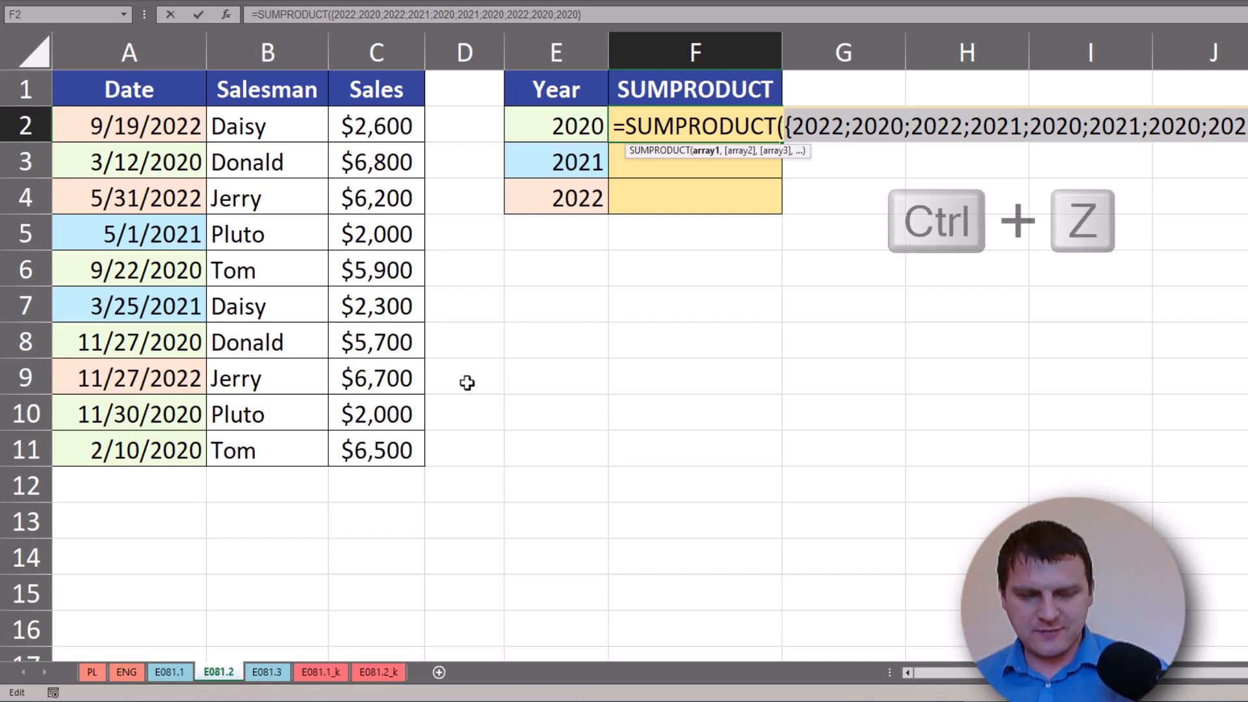
key(ctrl+z)
click(1005, 133)
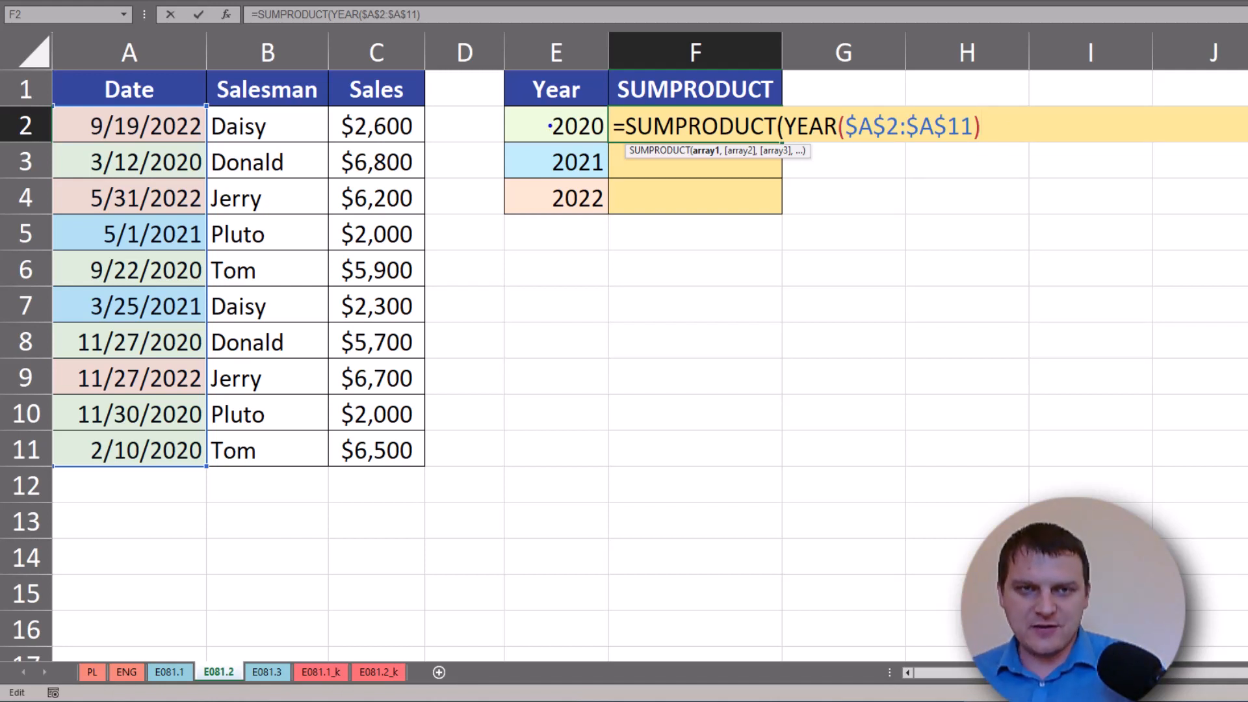
- Extend the SUMPRODUCT argument with =E2 to compare the extracted years with the 2020 criterion
drag(506, 119, 543, 124)
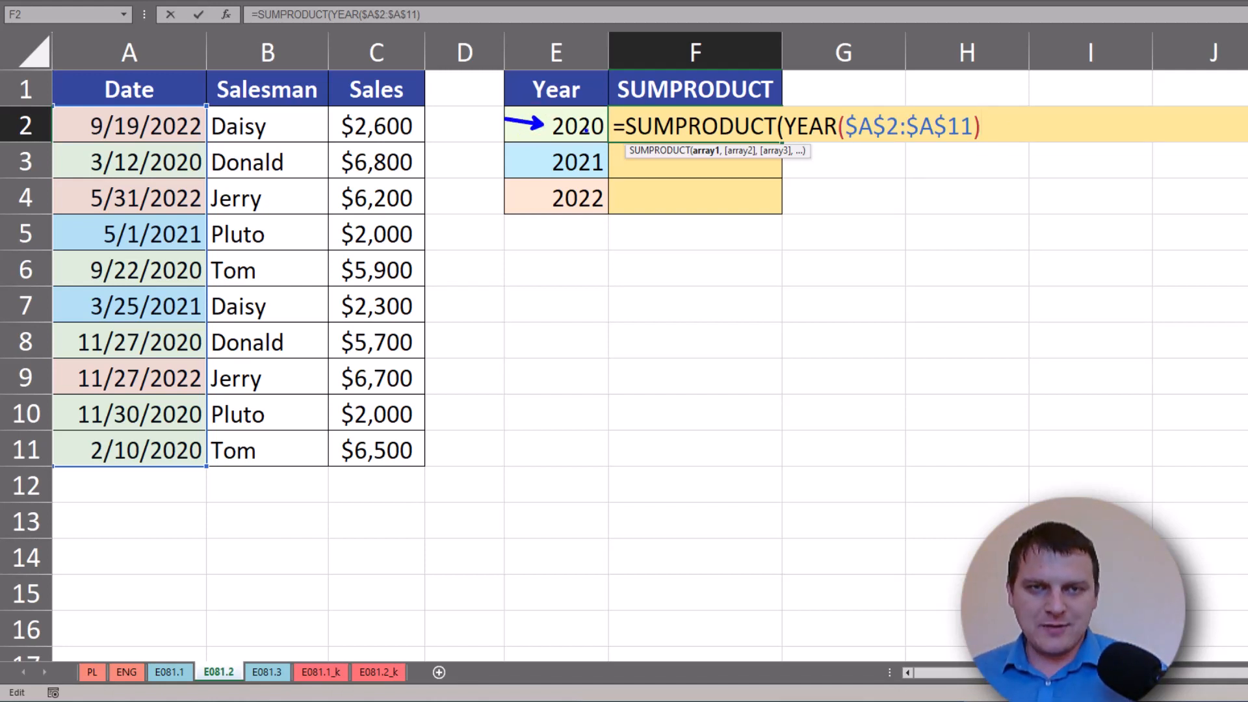
key(Escape)
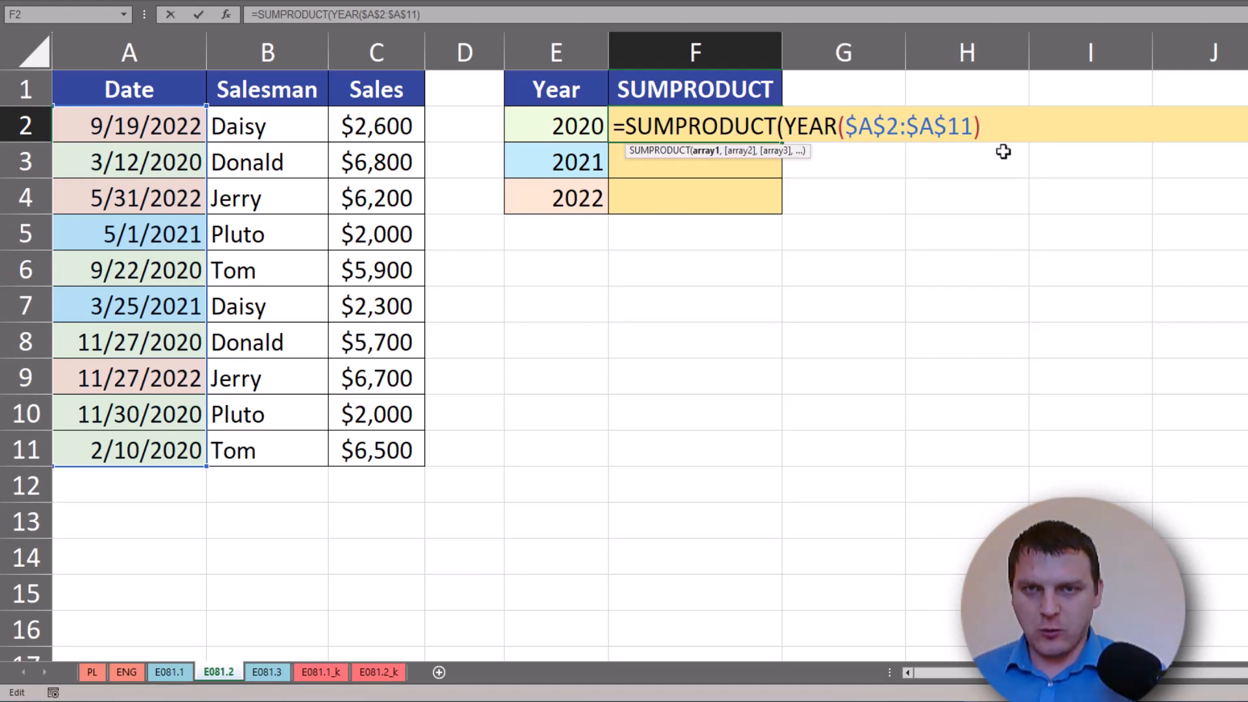
text(=)
click(567, 130)
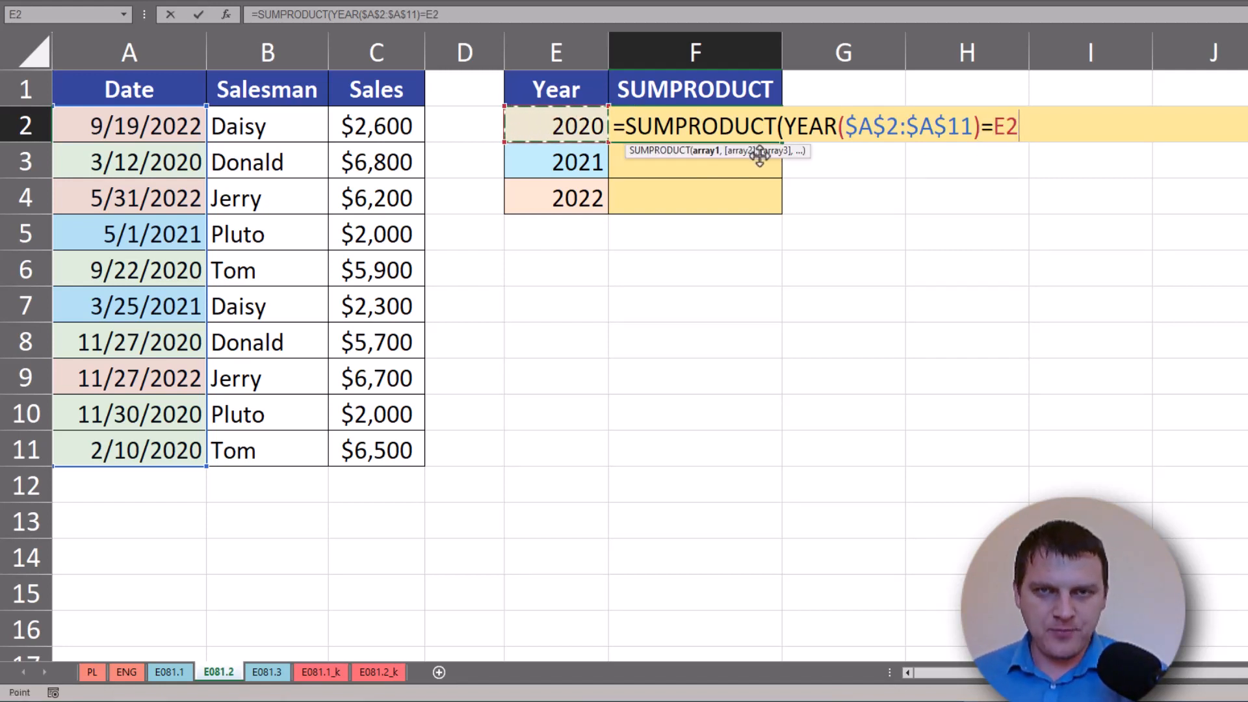
- Evaluate the YEAR($A$2:$A$11)=E2 comparison in place to inspect its array, and undo the evaluation to restore the formula
click(707, 151)
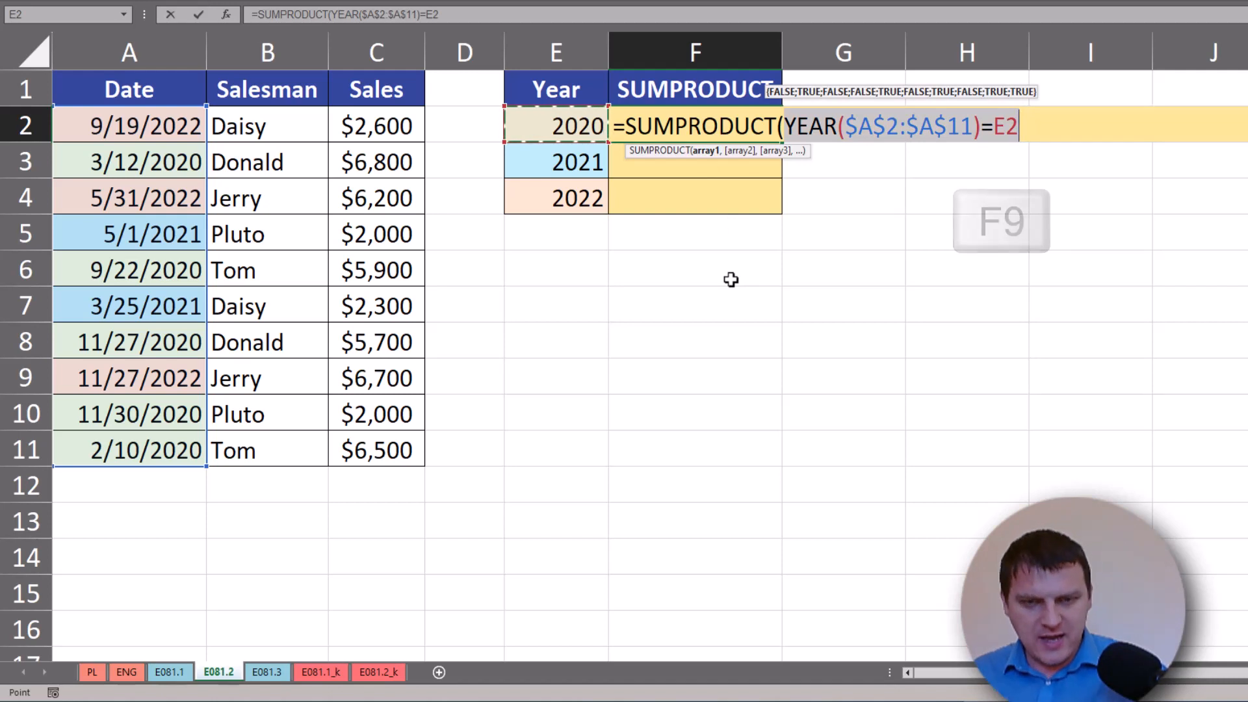
key(F9)
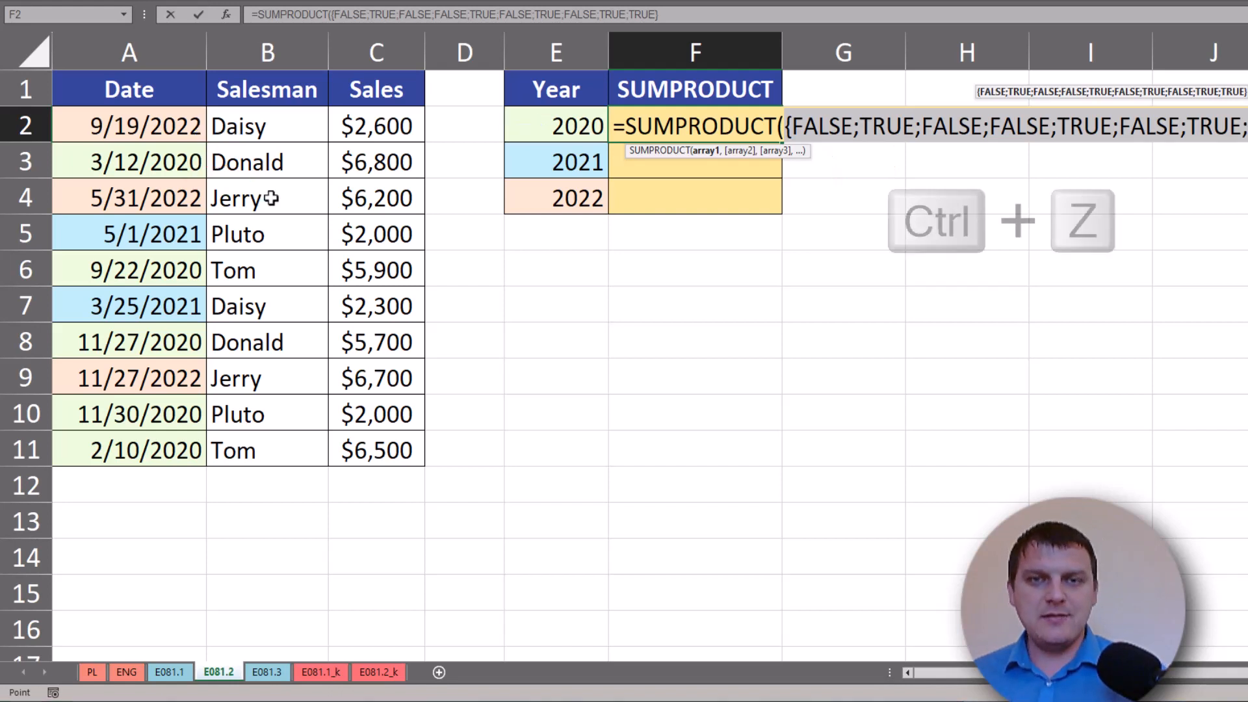
key(ctrl+z)
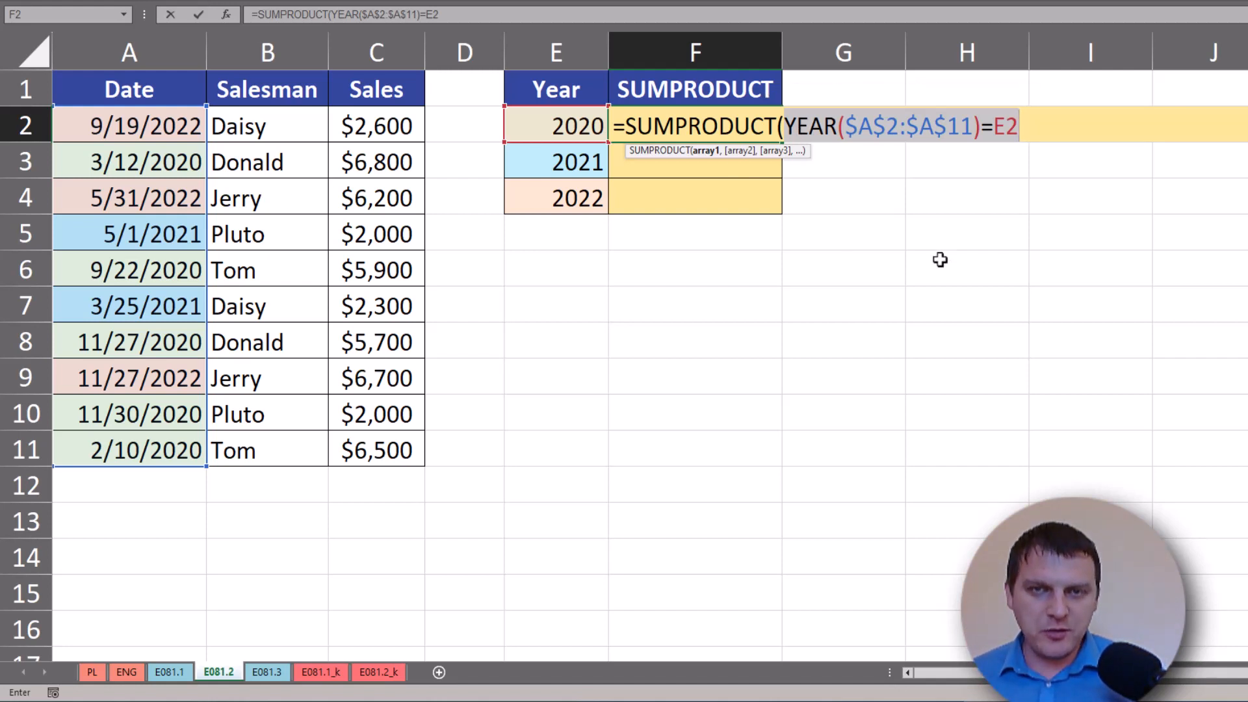
- Wrap the year comparison in parentheses, multiply it by the absolute sales range $C$2:$C$11, and close the SUMPRODUCT function
click(785, 126)
text(()
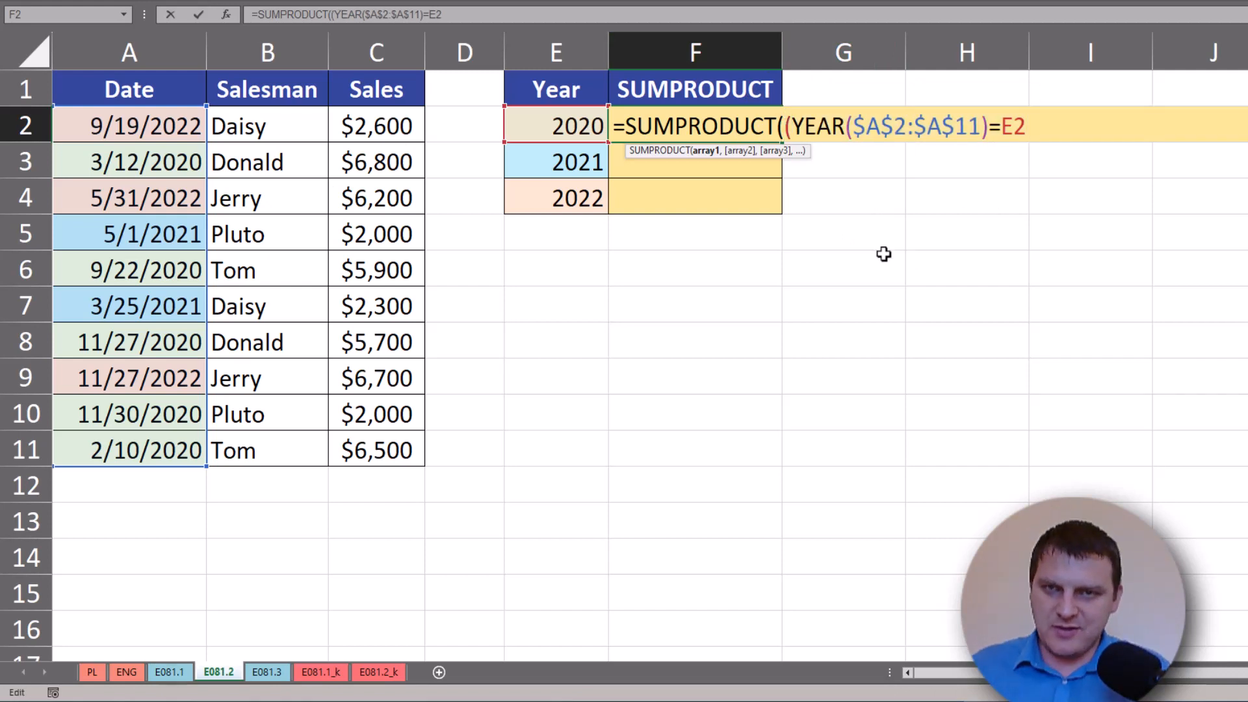
click(1029, 126)
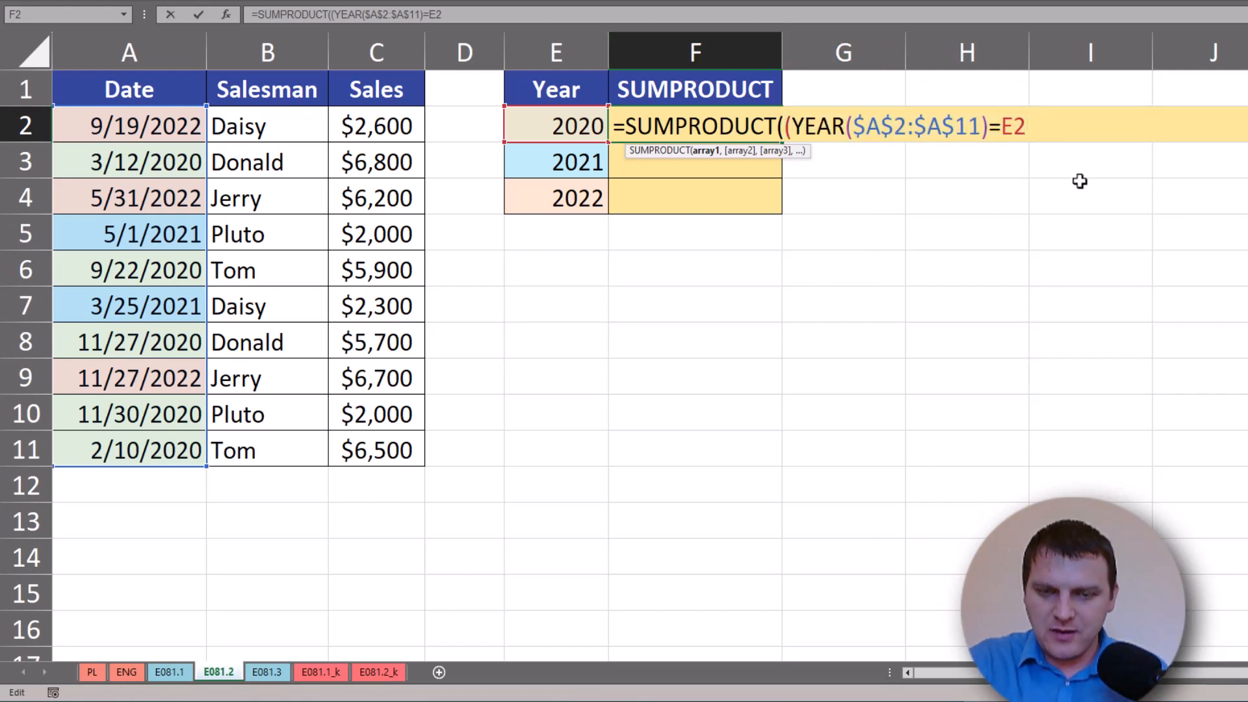
text()*)
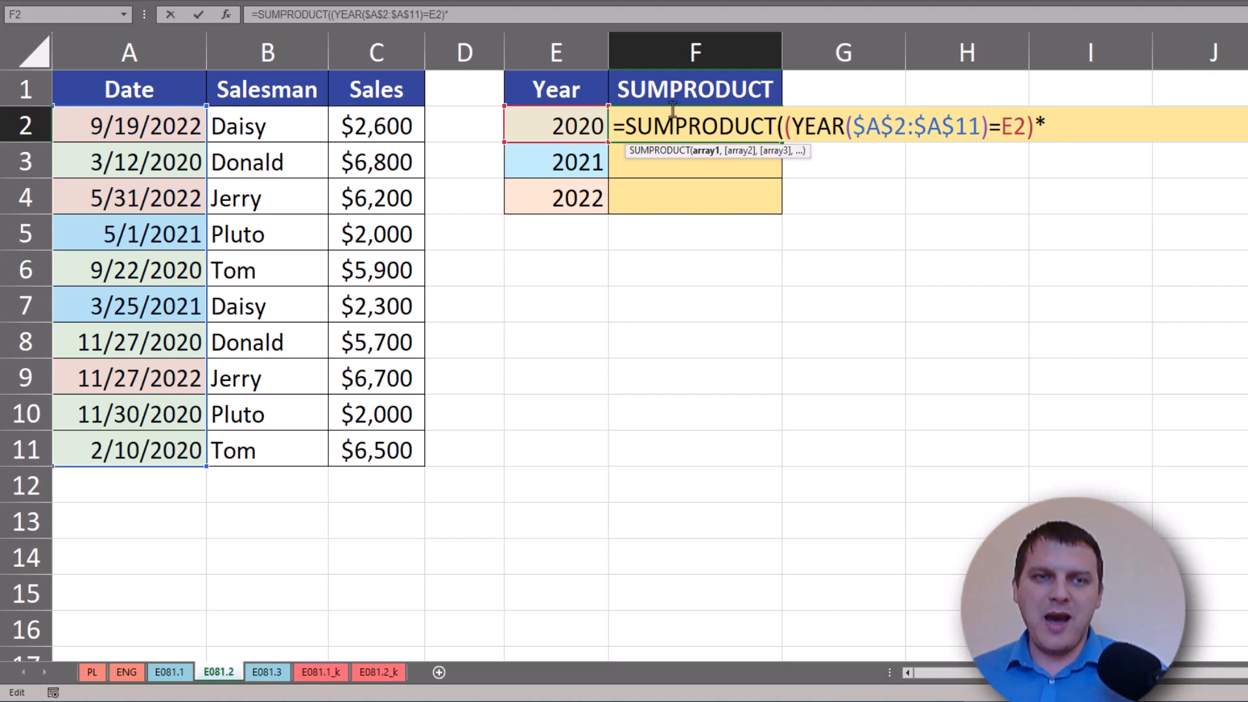
drag(377, 125, 400, 326)
drag(404, 421, 426, 436)
key(F4)
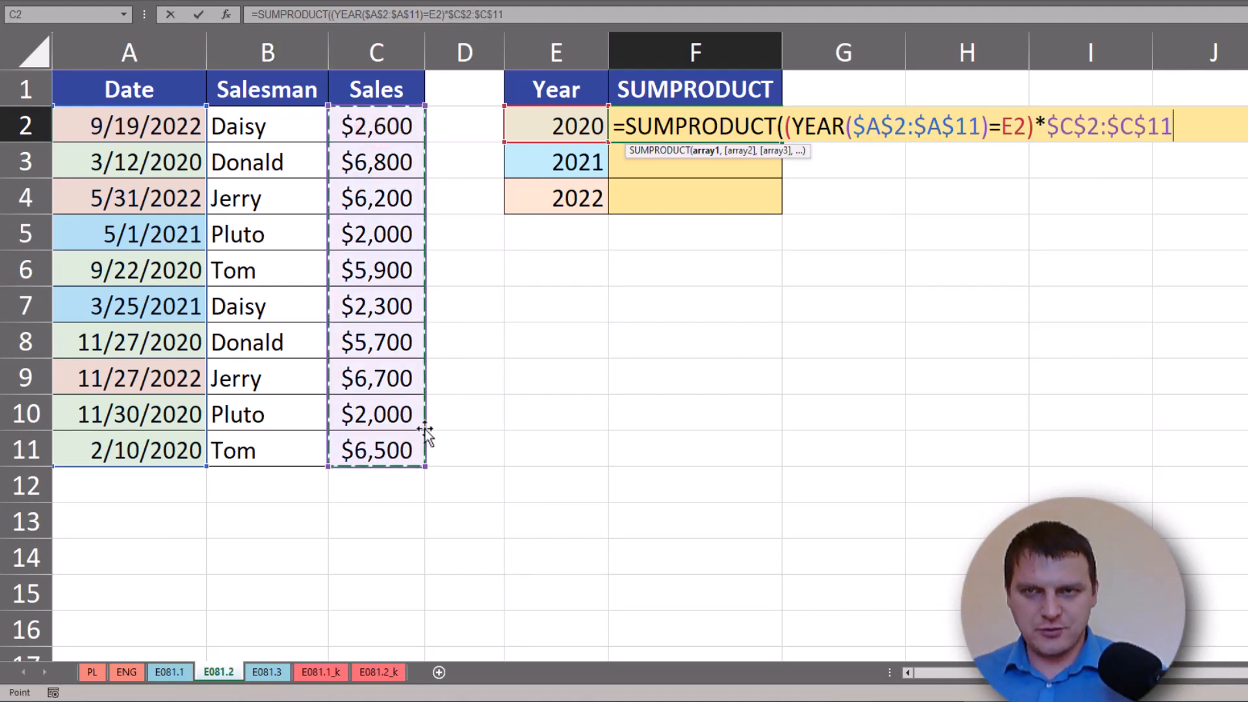
text())
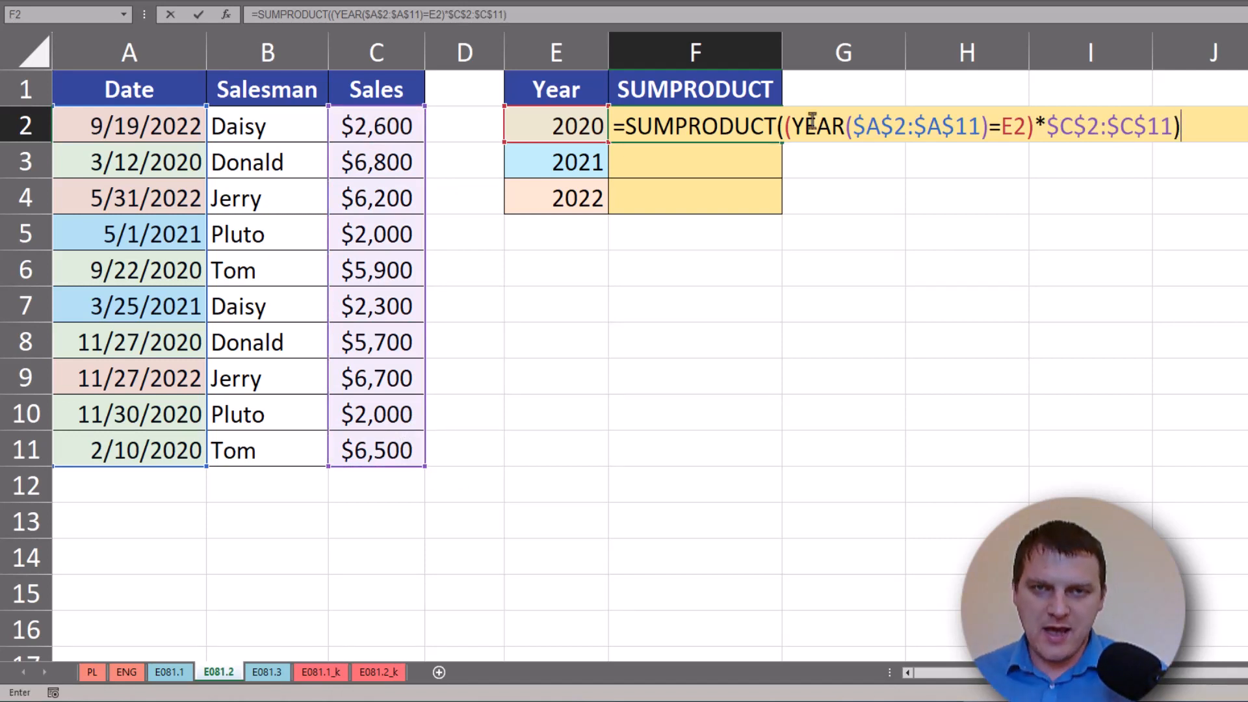
- Evaluate the whole SUMPRODUCT argument in F2 in place to inspect the array of multiplied values
click(785, 126)
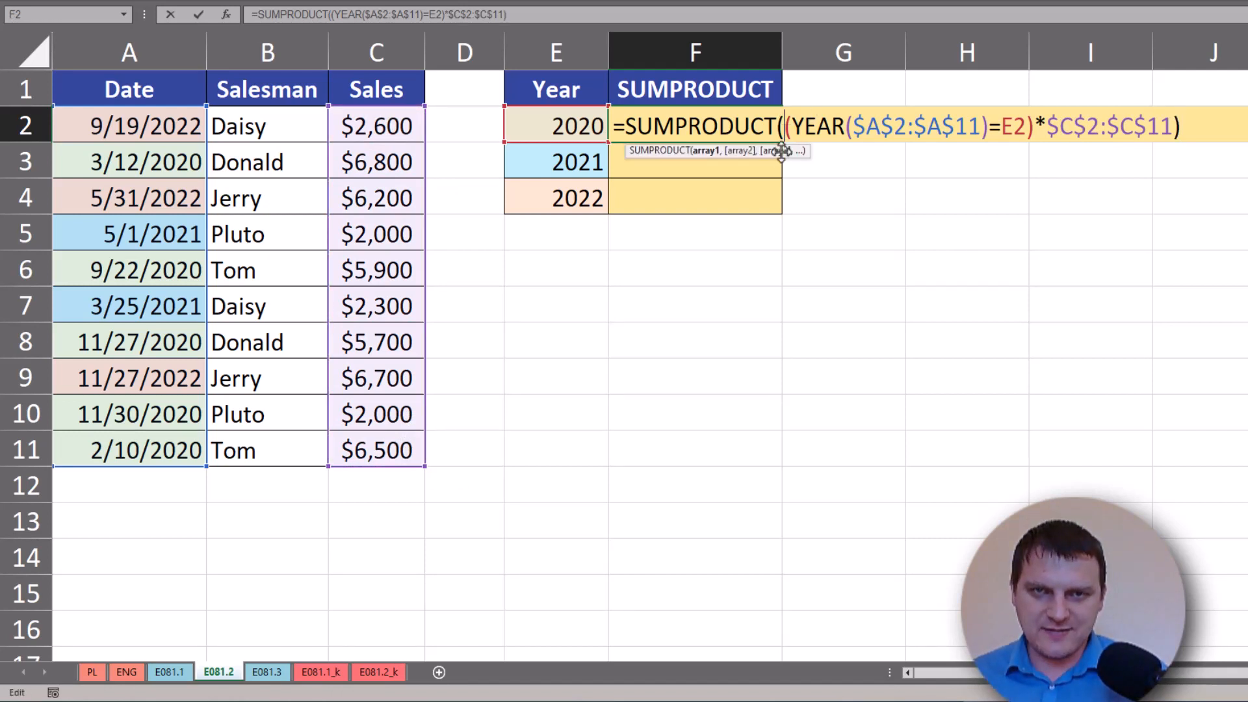
click(705, 154)
key(F9)
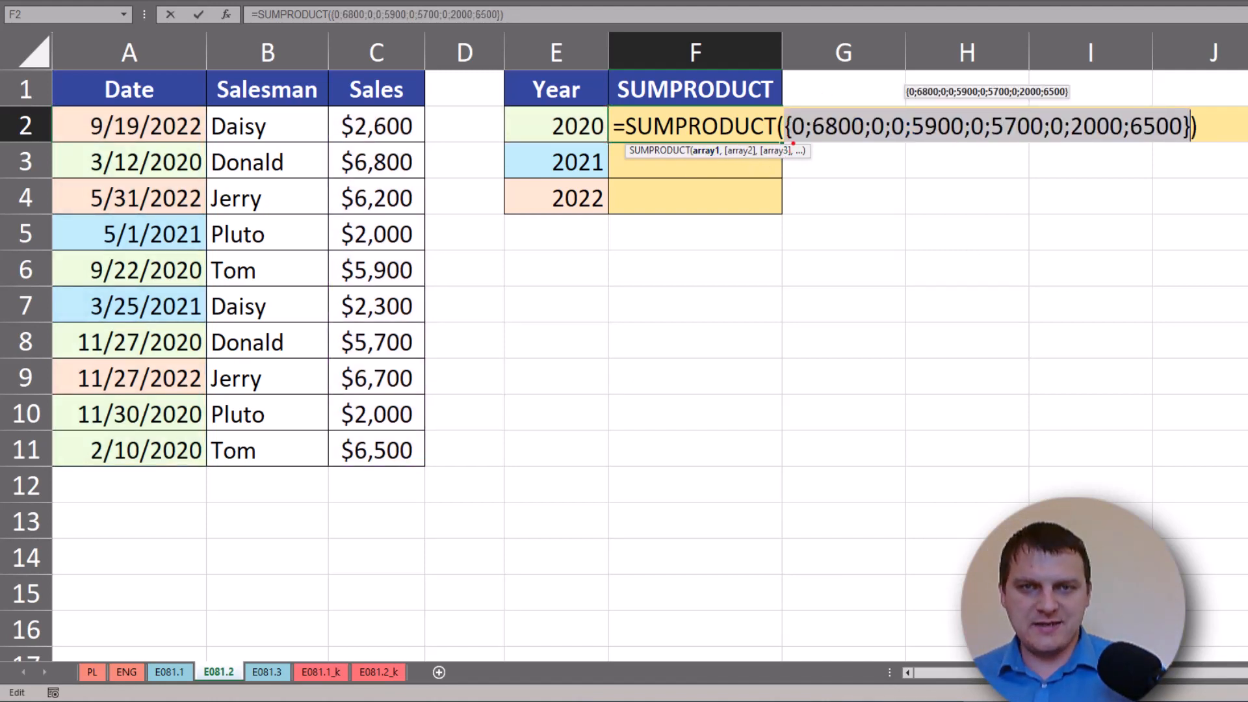
- Mark the first two array items and their source rows with arrows, then clear the marks and restore the unevaluated formula
drag(211, 121, 262, 120)
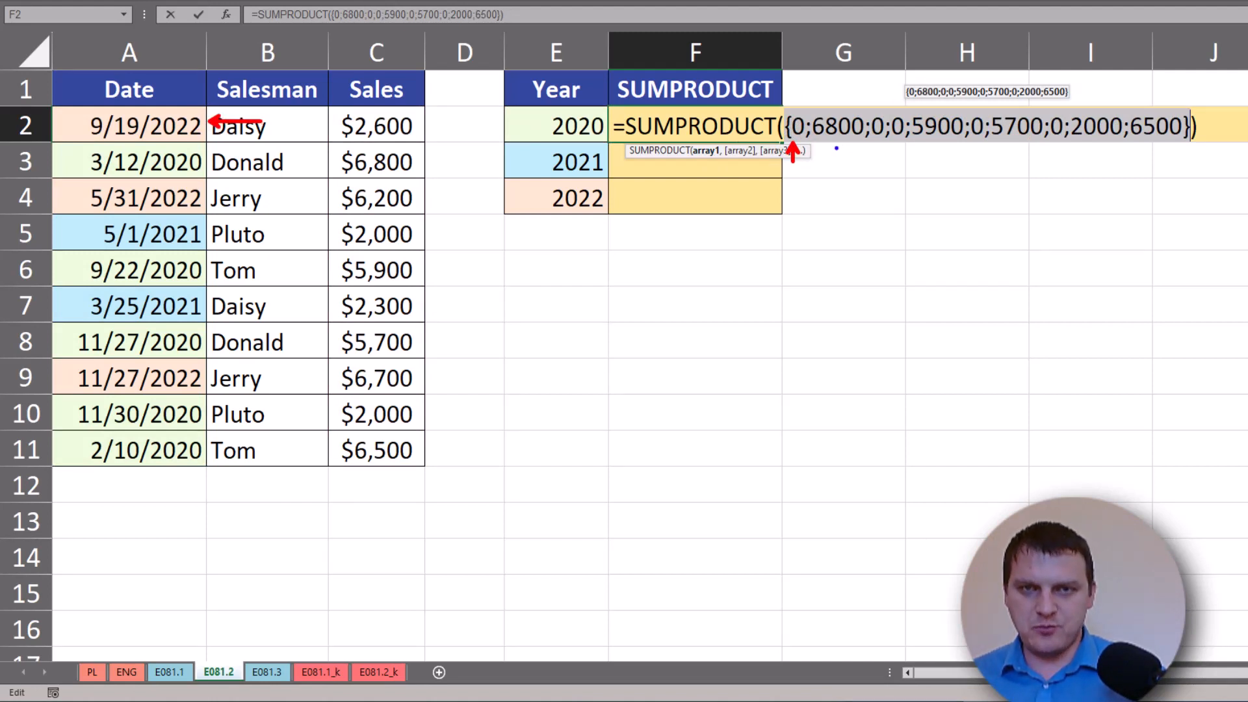
key(b)
drag(838, 141, 839, 160)
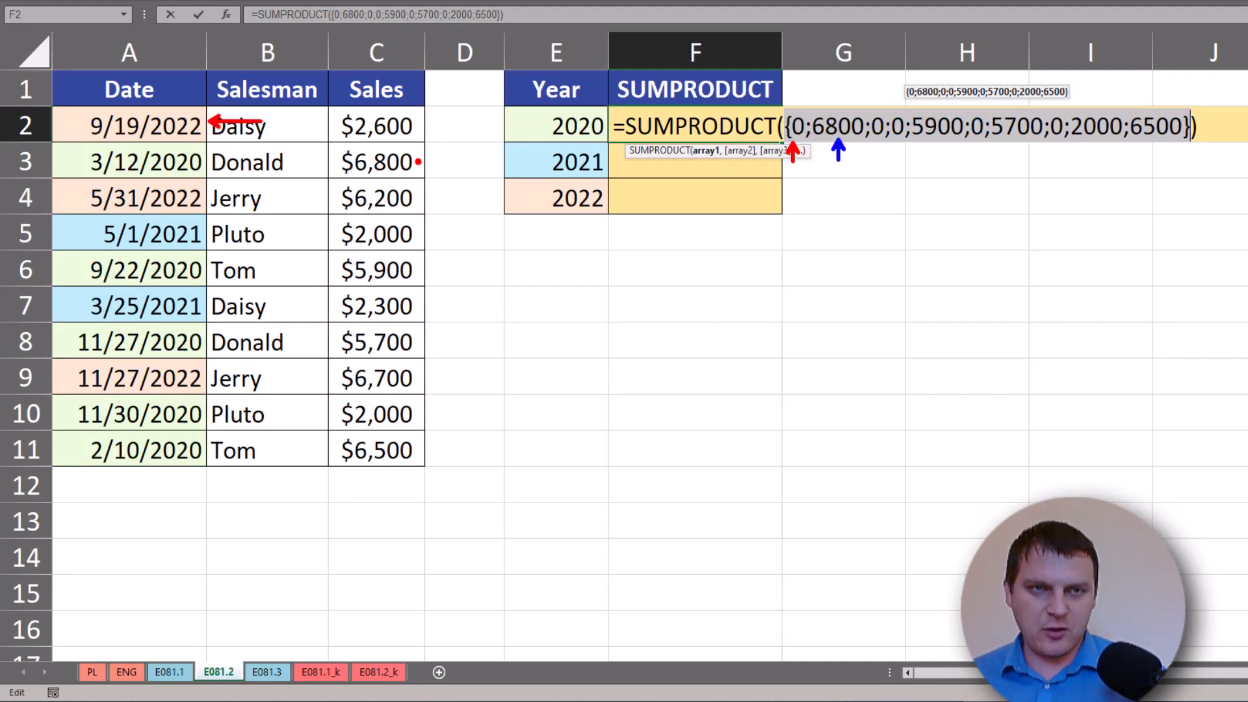
drag(418, 162, 470, 162)
drag(208, 163, 240, 162)
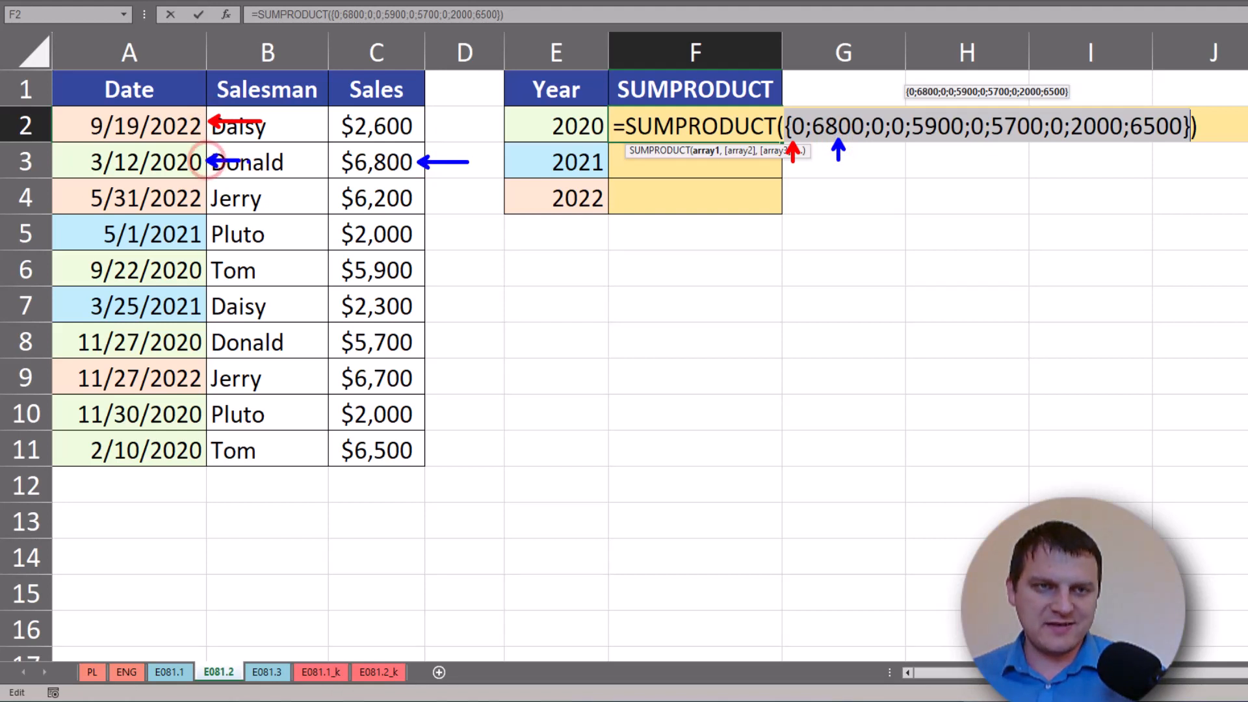
drag(546, 124, 501, 125)
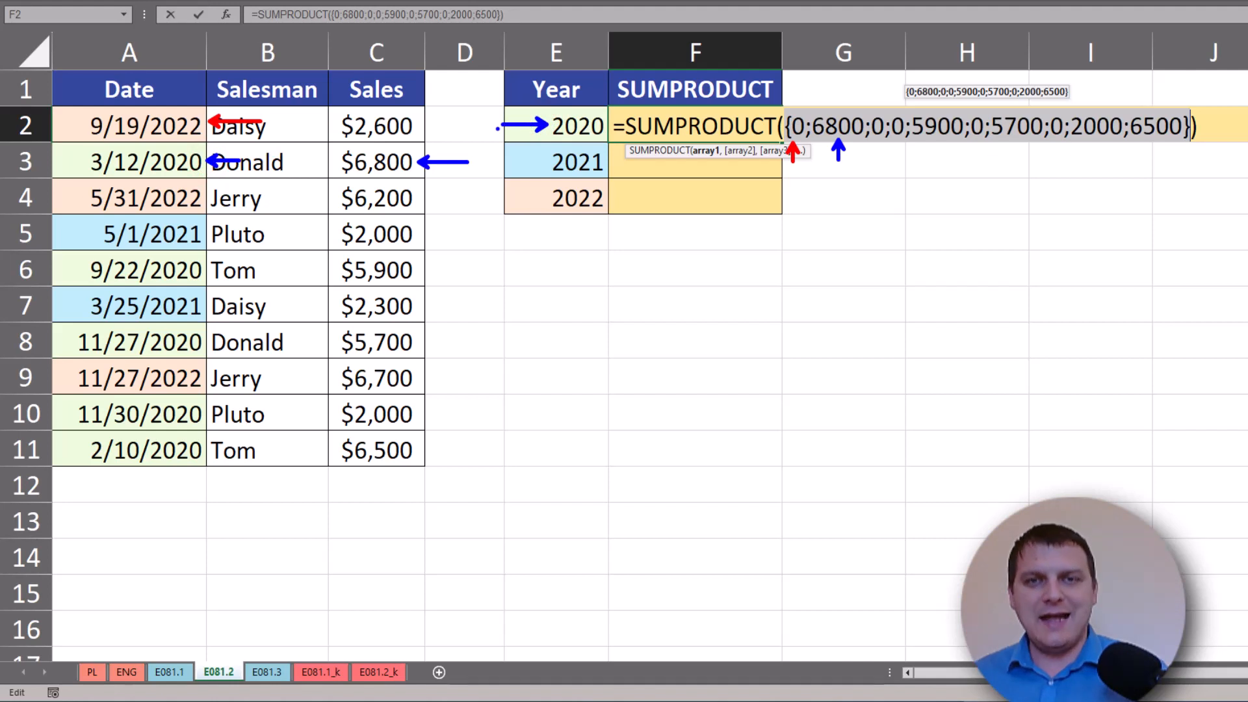
key(Escape)
key(ctrl+z)
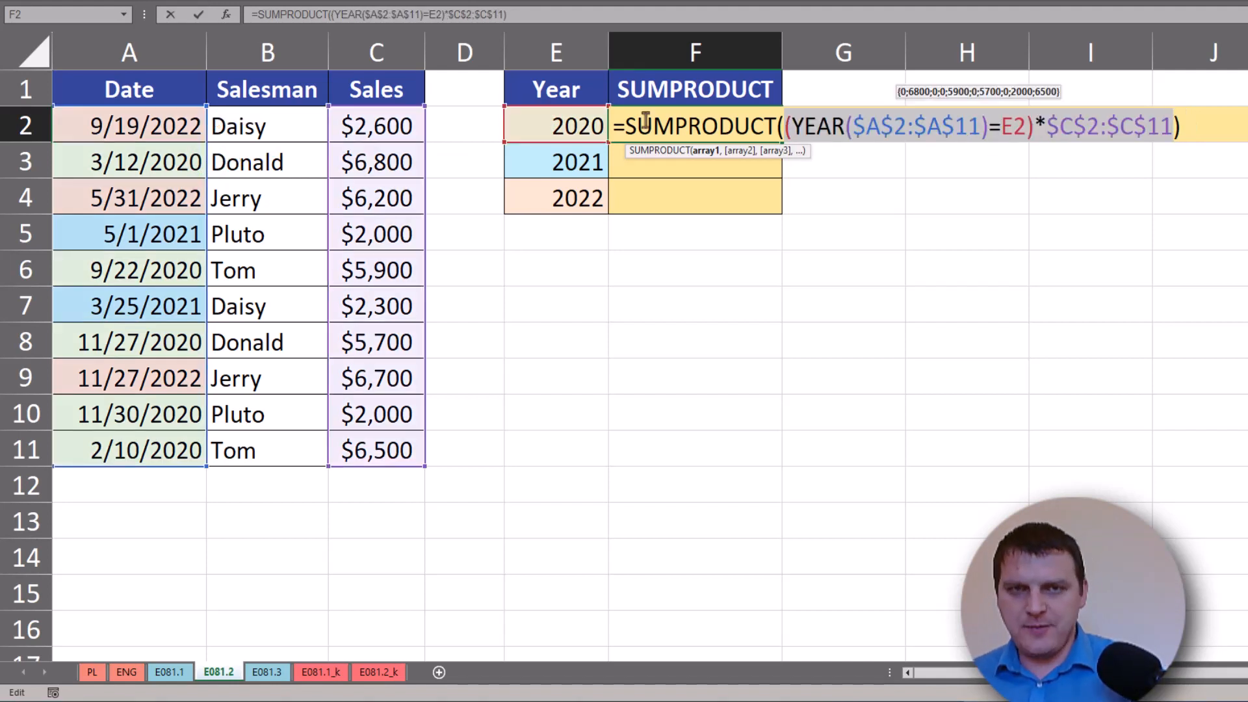
- Enter the SUMPRODUCT formula in F2 and fill it down to F4 for the 2021 and 2022 rows
key(Return)
click(746, 125)
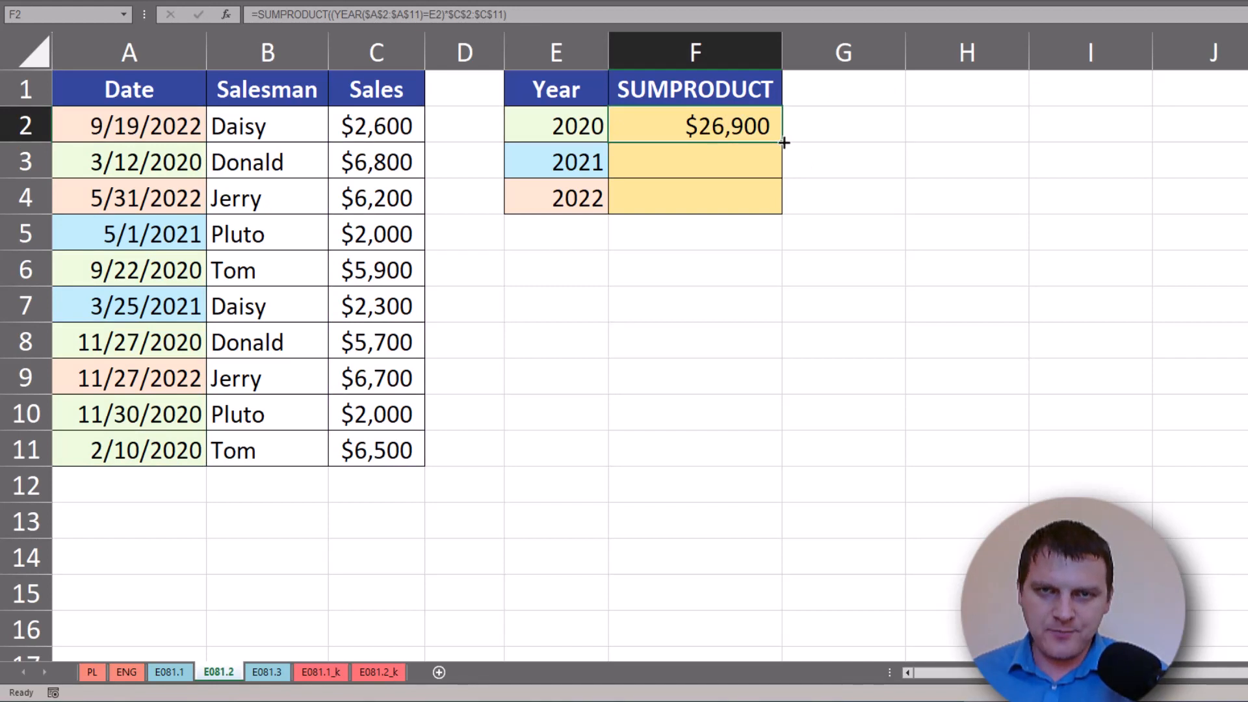
drag(784, 143, 784, 214)
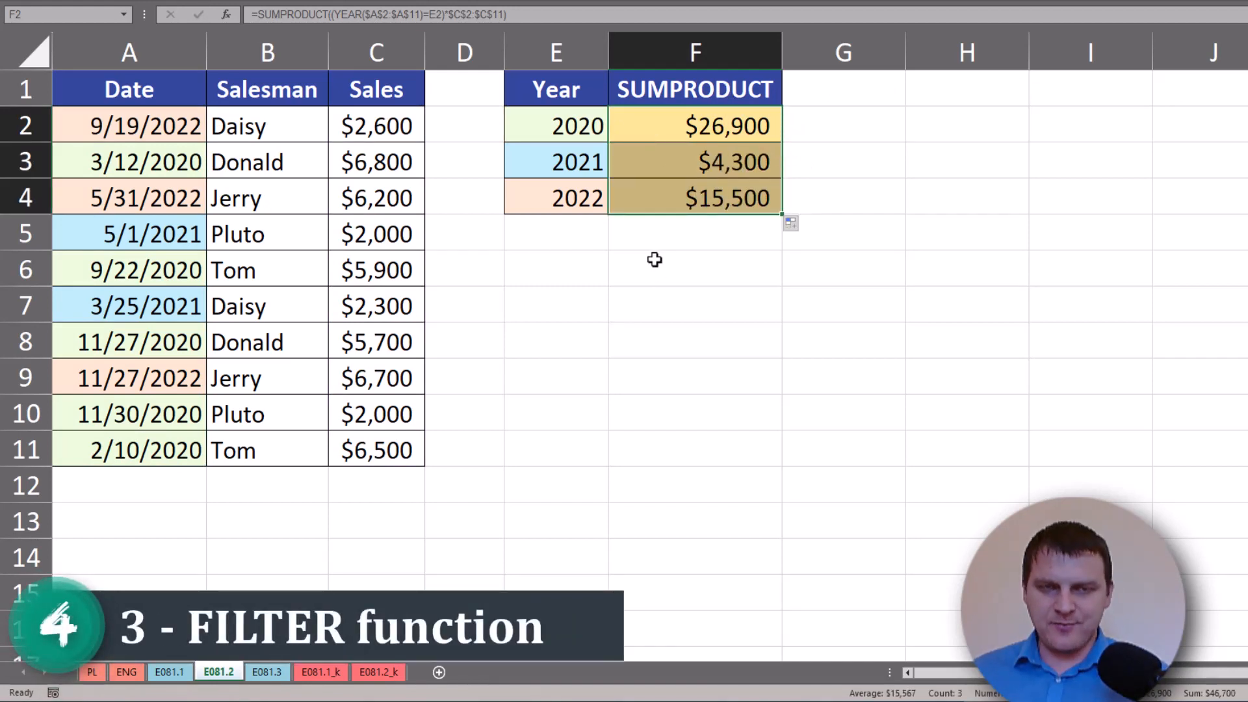
- Switch to sheet E081.3 and open the SUM(FILTER) formula in F2 to examine its arguments
click(267, 672)
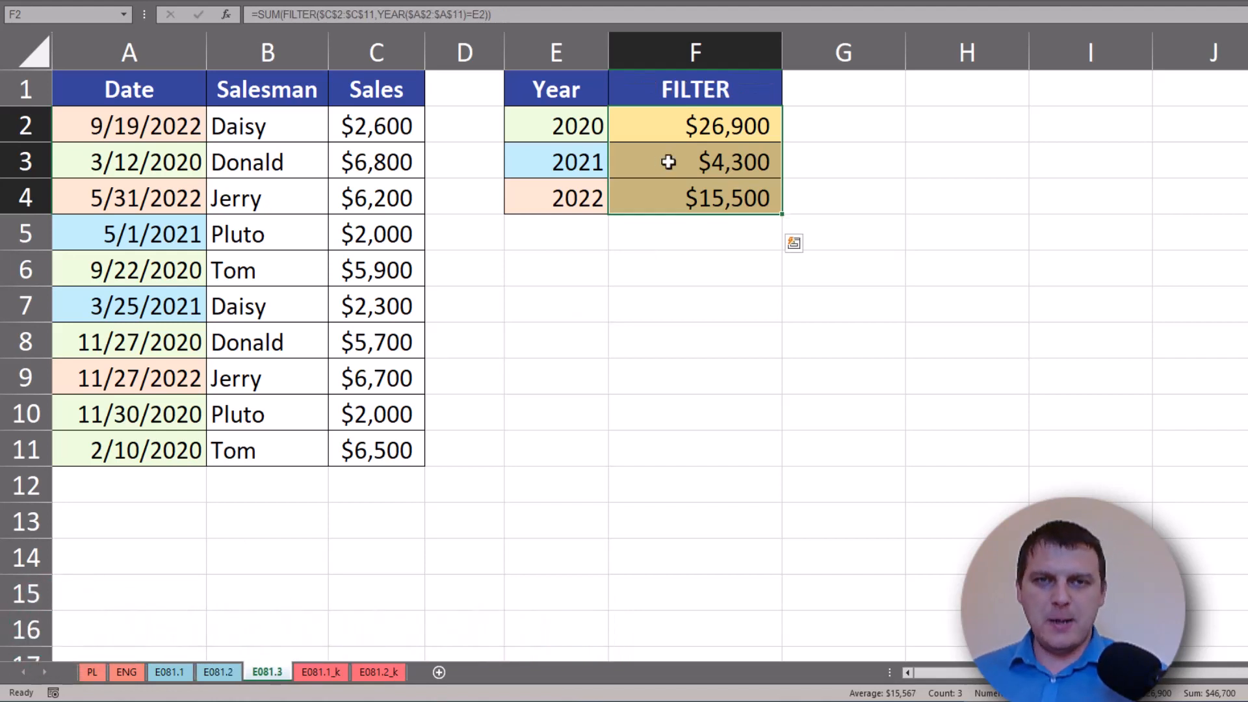
click(688, 128)
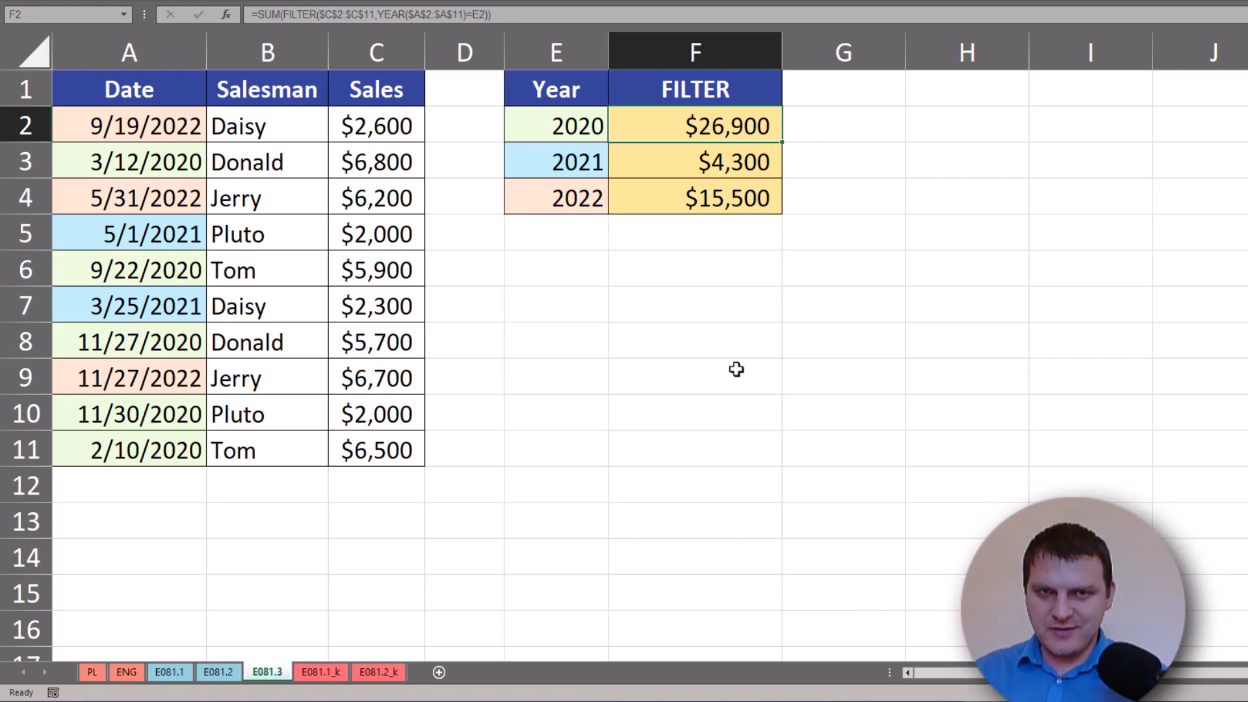
key(F2)
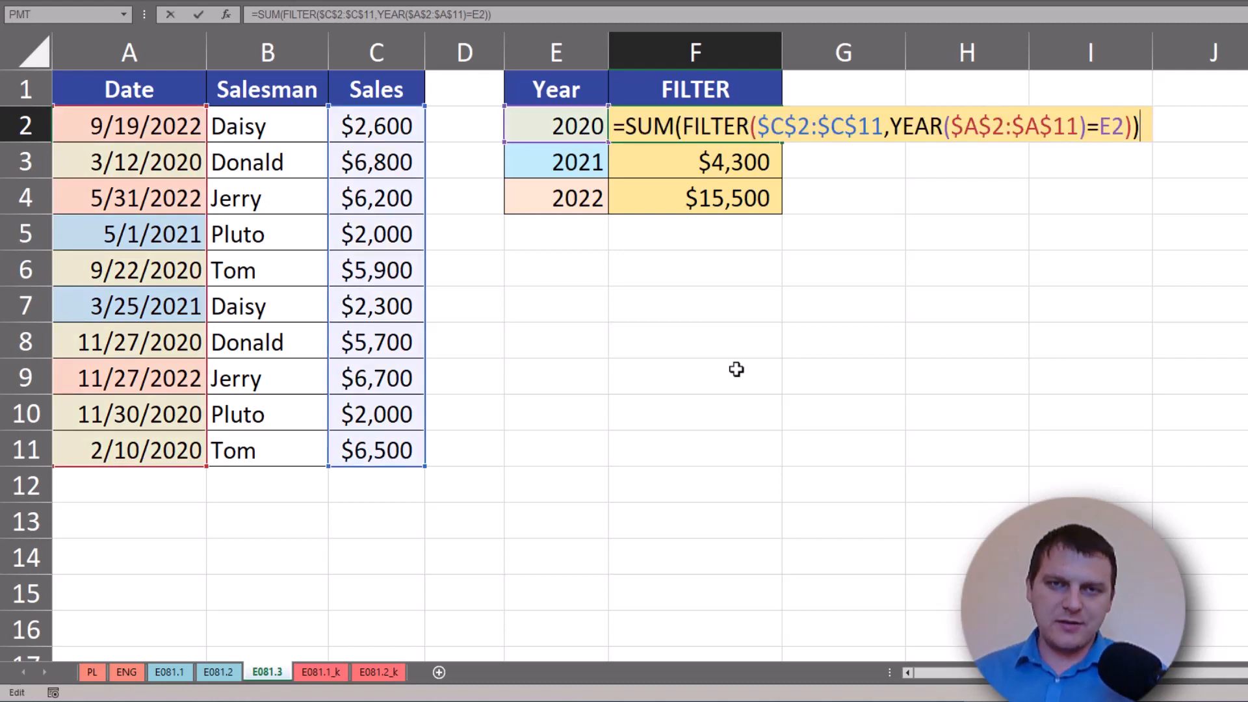